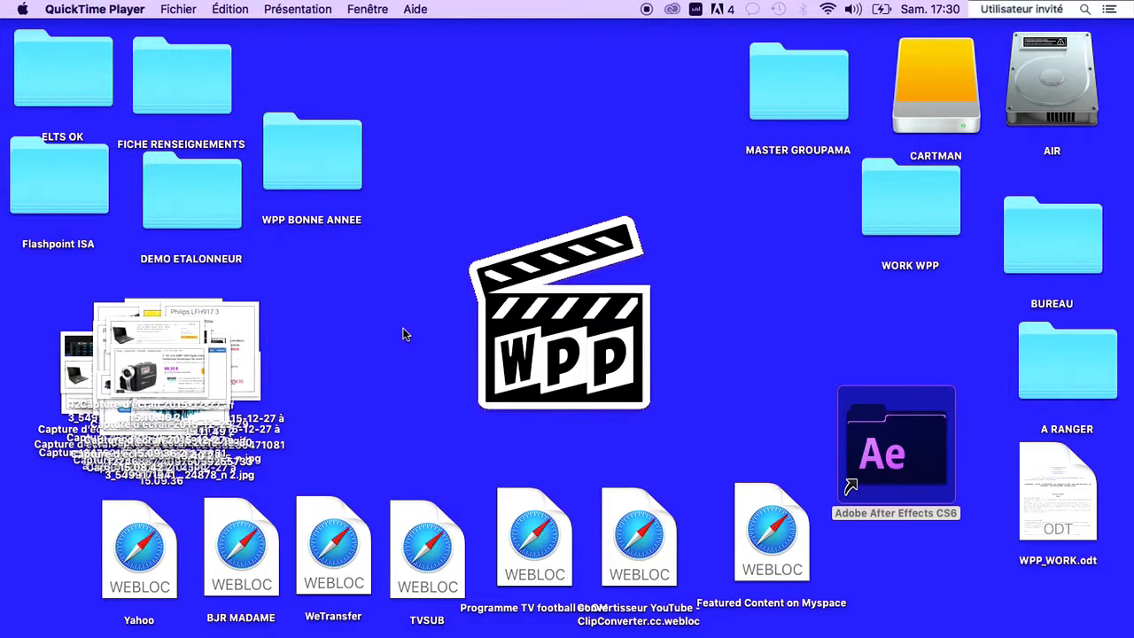
# Step: Launch Adobe After Effects CS6 from its application folder on the desktop and close the folder window
pyautogui.doubleClick(916, 441)
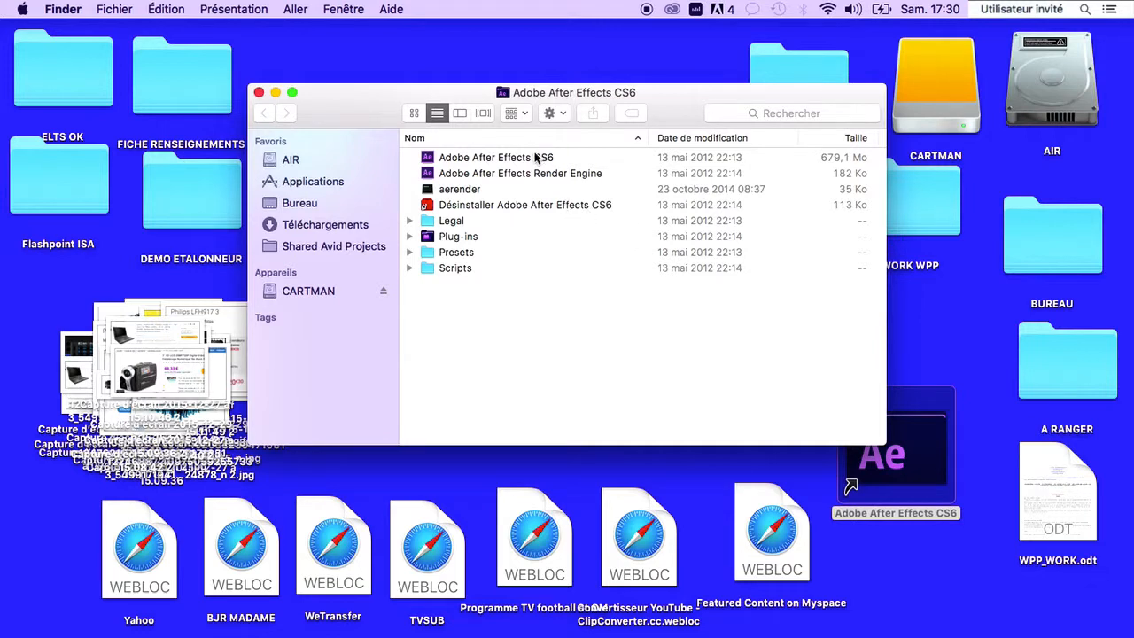
pyautogui.click(535, 158)
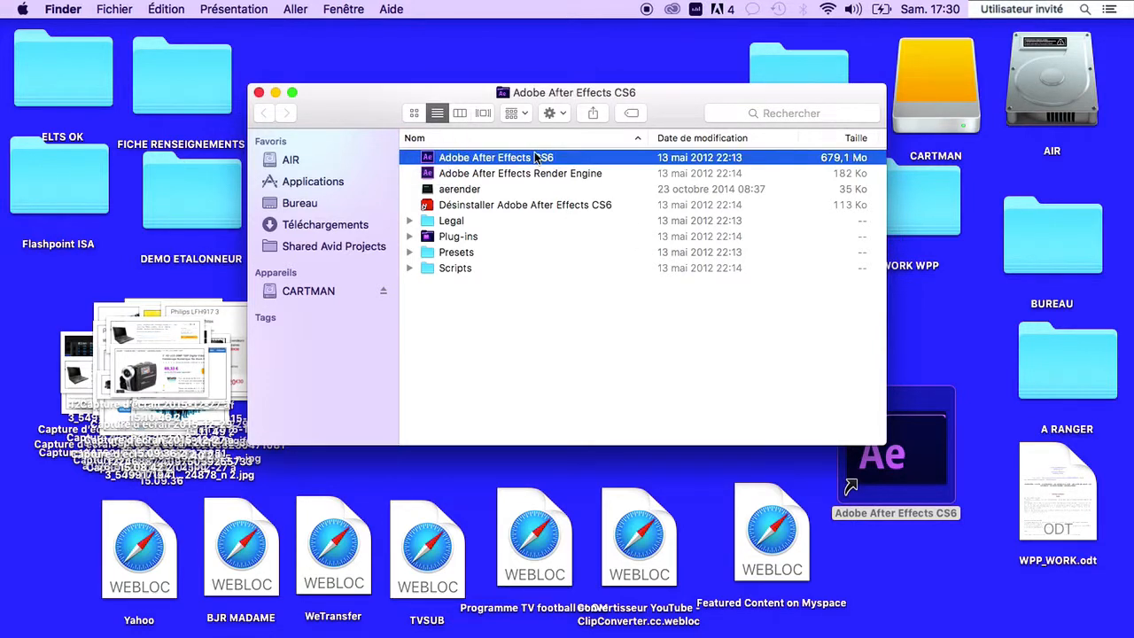
pyautogui.doubleClick(535, 158)
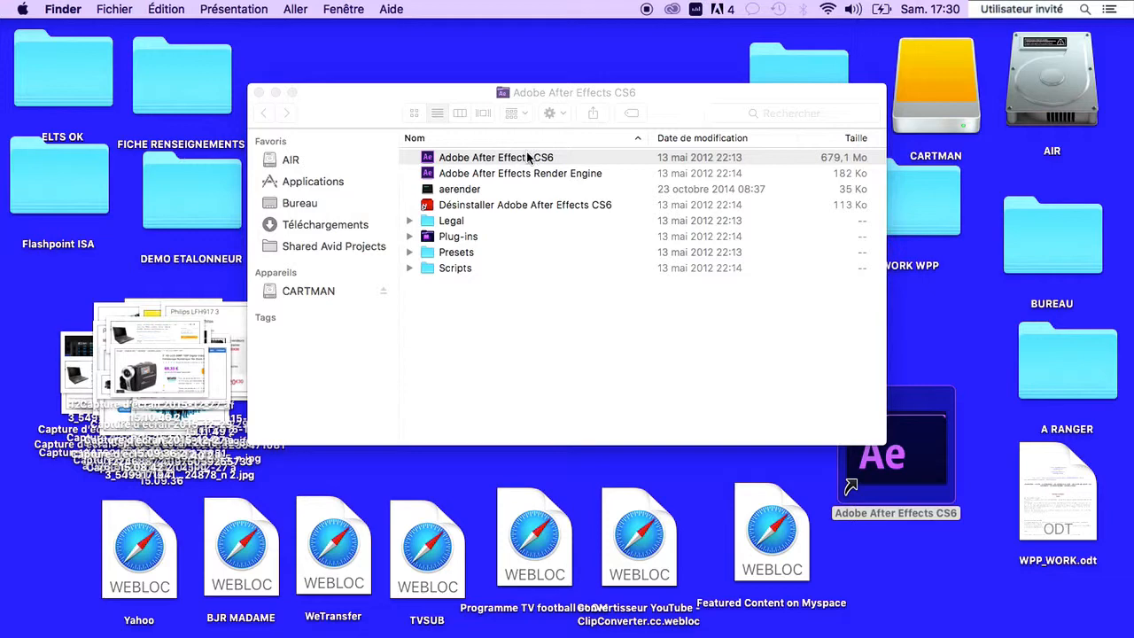
pyautogui.click(257, 94)
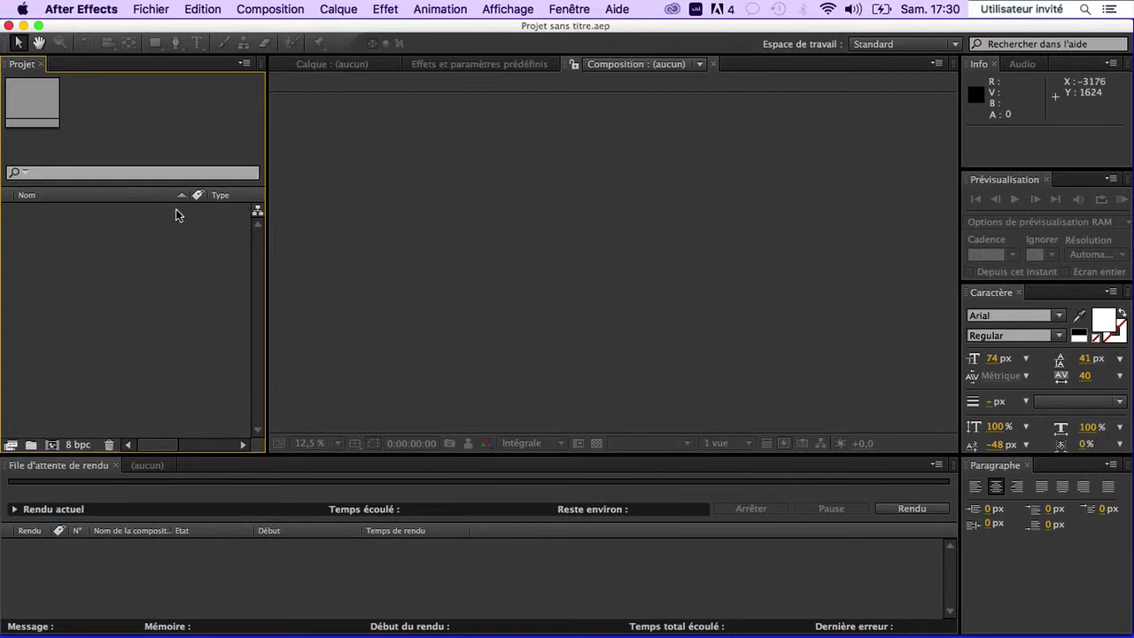
# Step: Create a new composition with the HDTV 1080 29,97 preset and a duration of 0;00;13;10
pyautogui.click(286, 11)
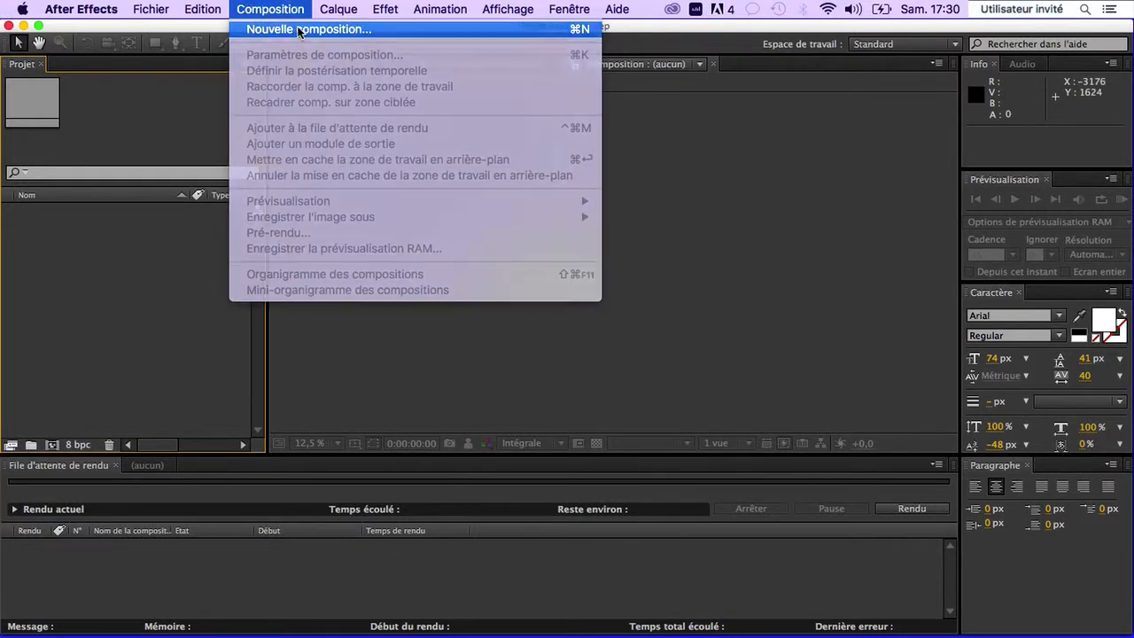
pyautogui.click(298, 30)
pyautogui.moveTo(270, 107); pyautogui.dragTo(581, 162)
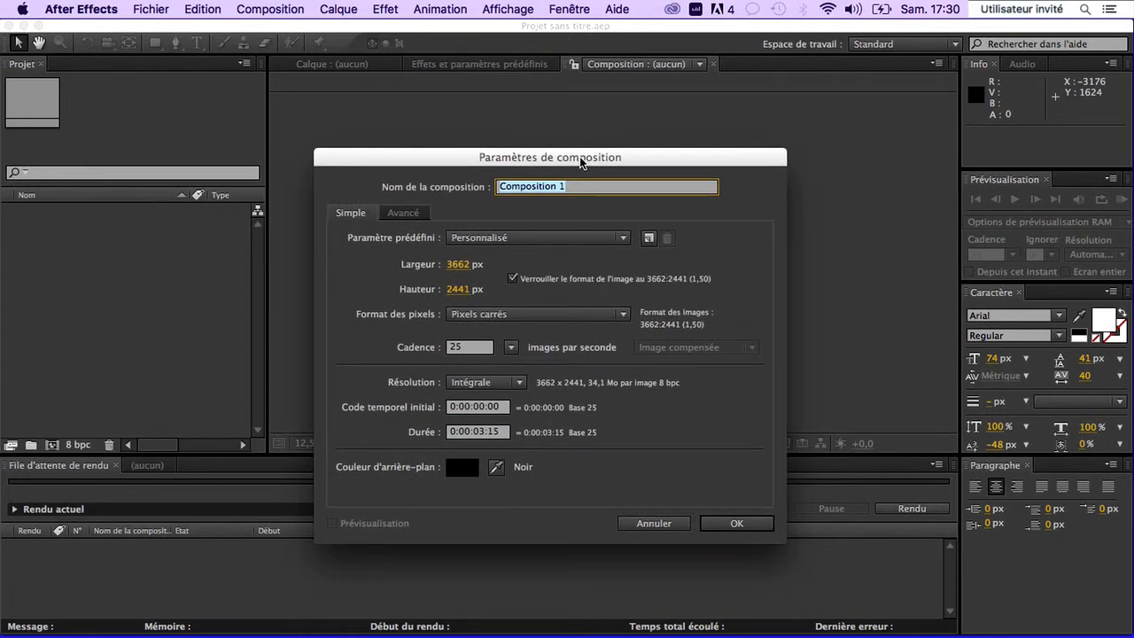
pyautogui.click(521, 242)
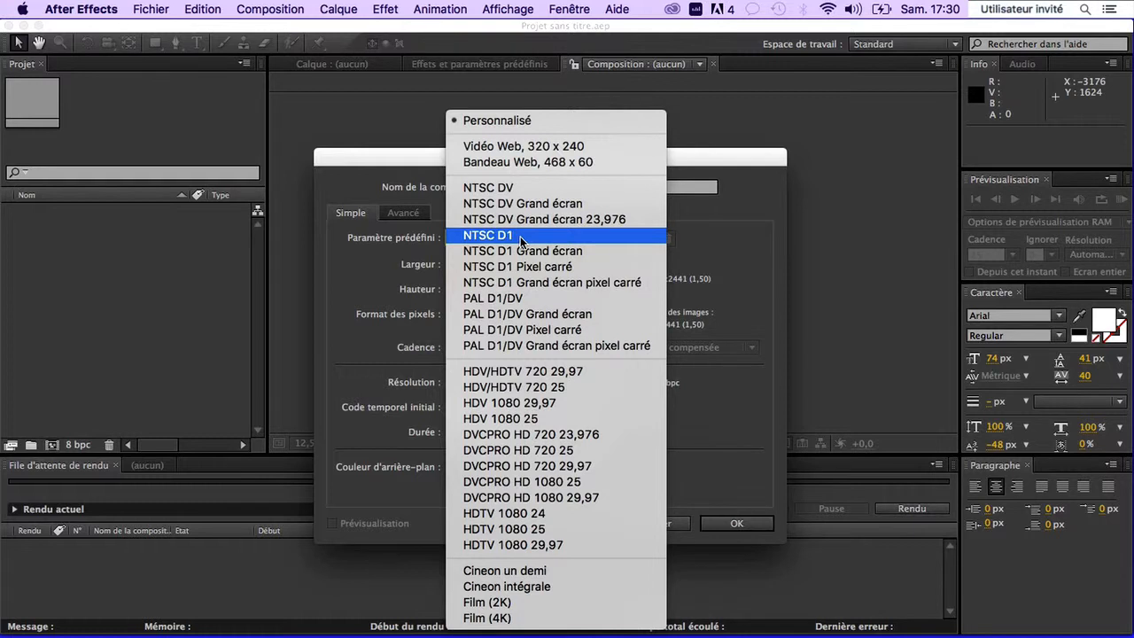
pyautogui.click(536, 545)
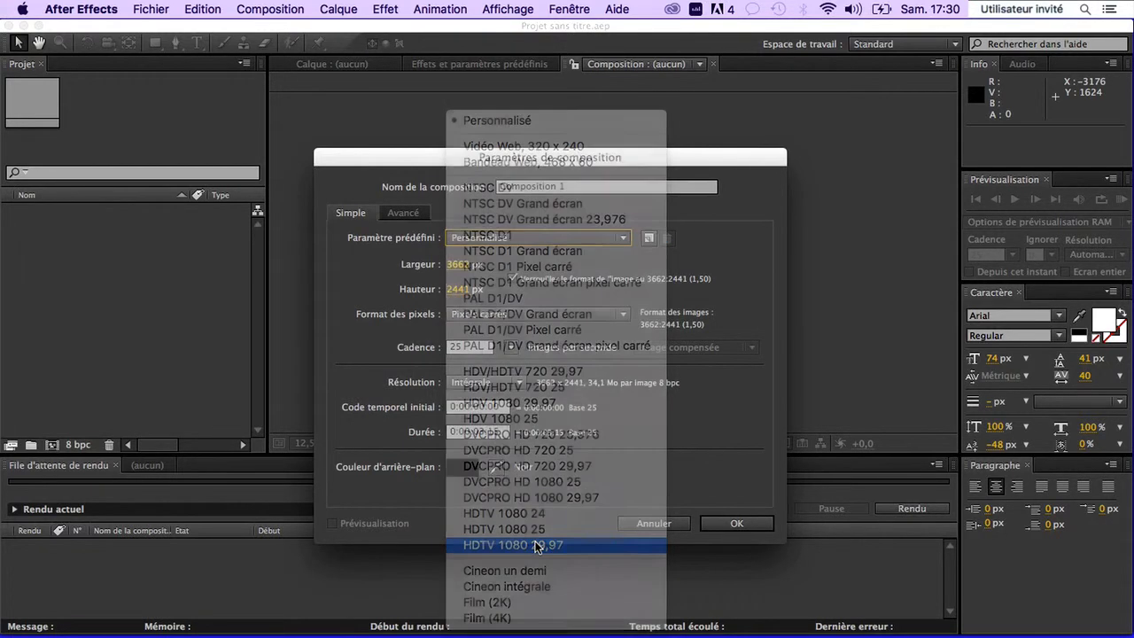
pyautogui.write('10;')
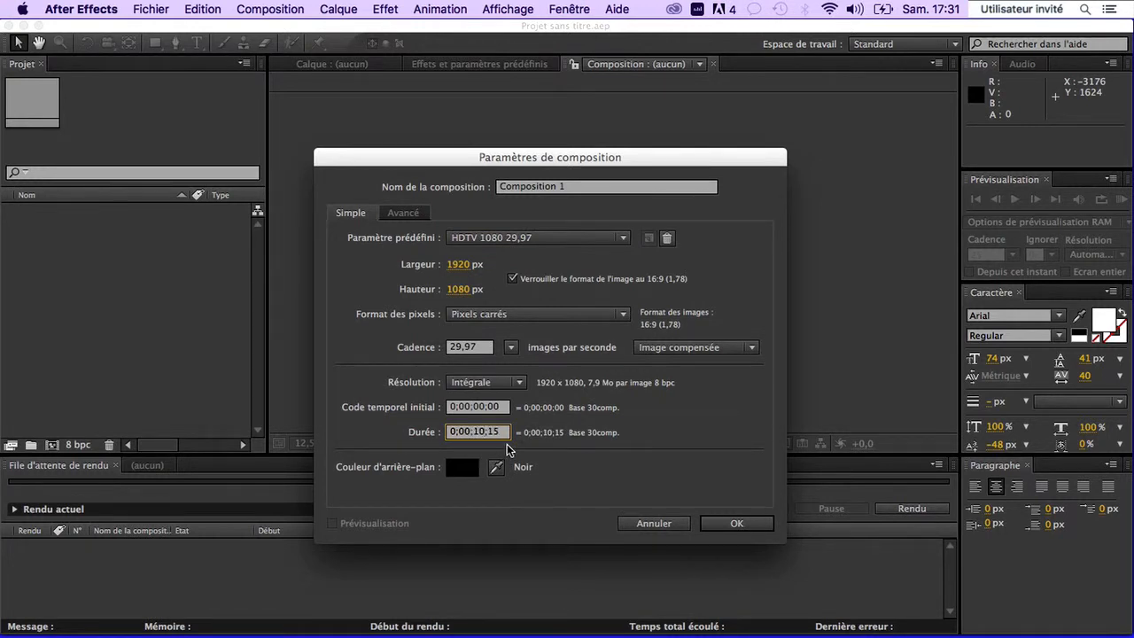
pyautogui.press('BackSpace')
pyautogui.press('BackSpace')
pyautogui.click(736, 523)
# Step: Add a 1920 x 1080 px solid layer in magenta (F028FF) to the composition
pyautogui.click(321, 445)
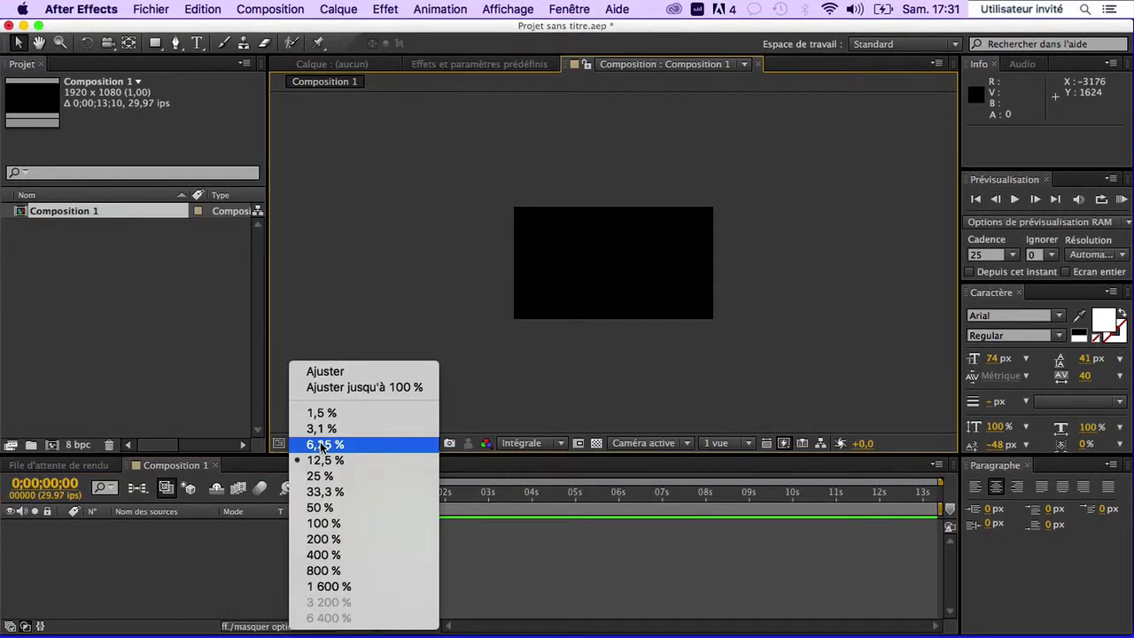
pyautogui.click(370, 390)
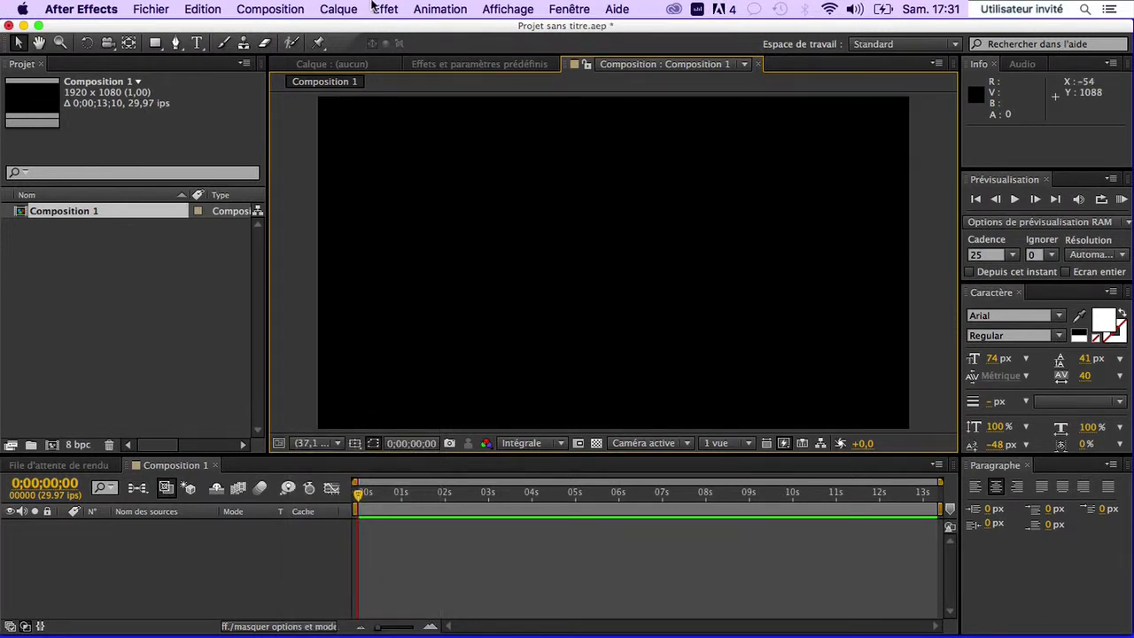
pyautogui.click(357, 7)
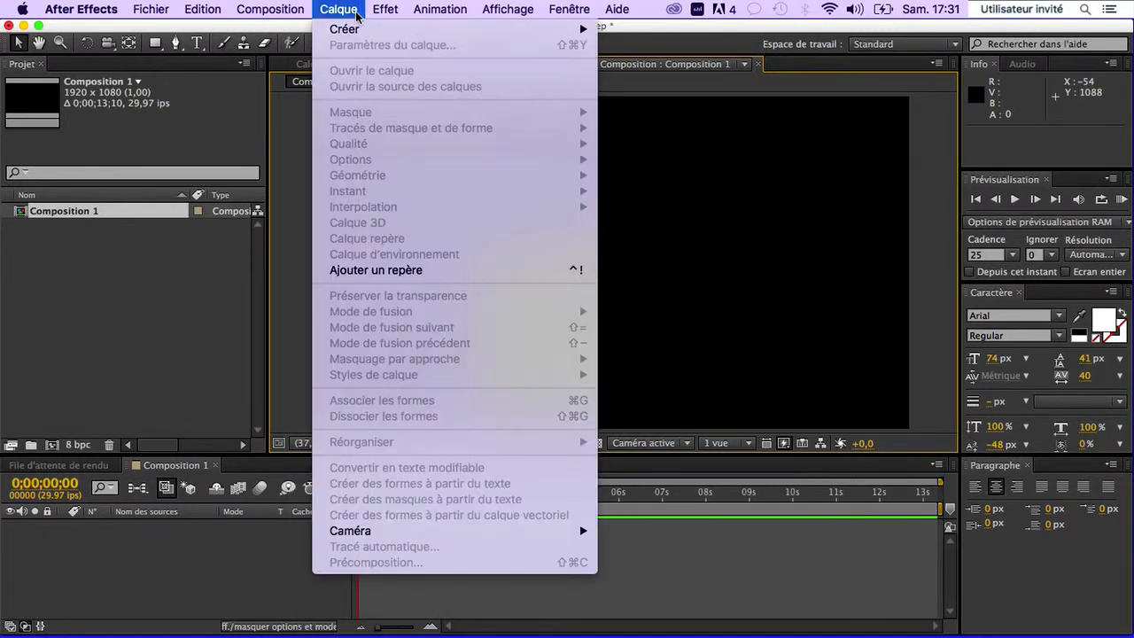
pyautogui.moveTo(357, 31)
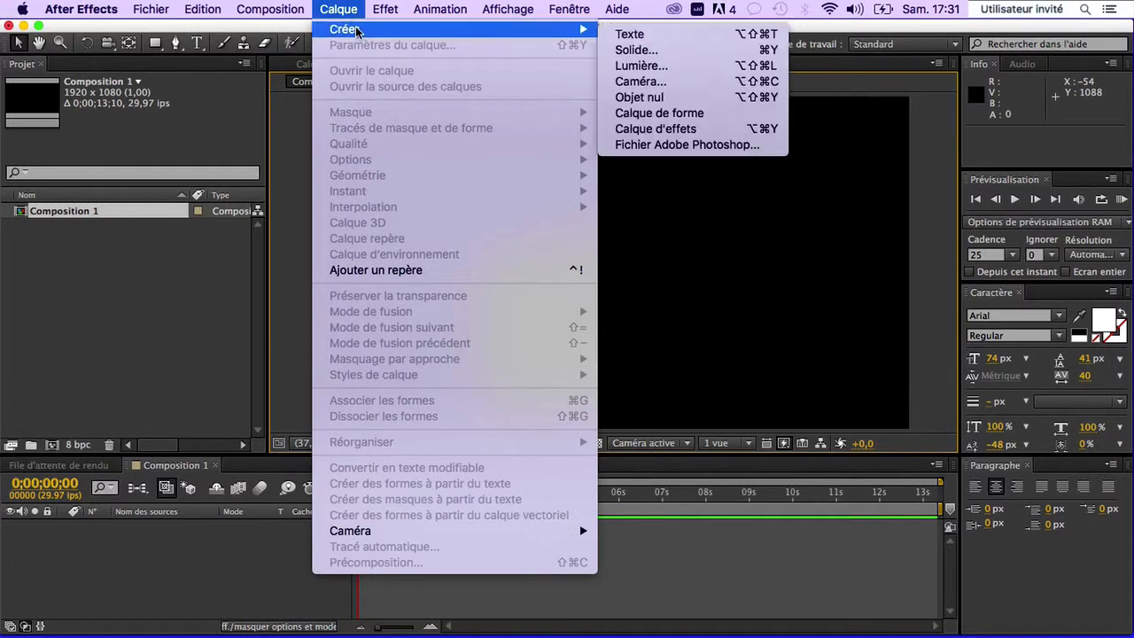
pyautogui.click(657, 57)
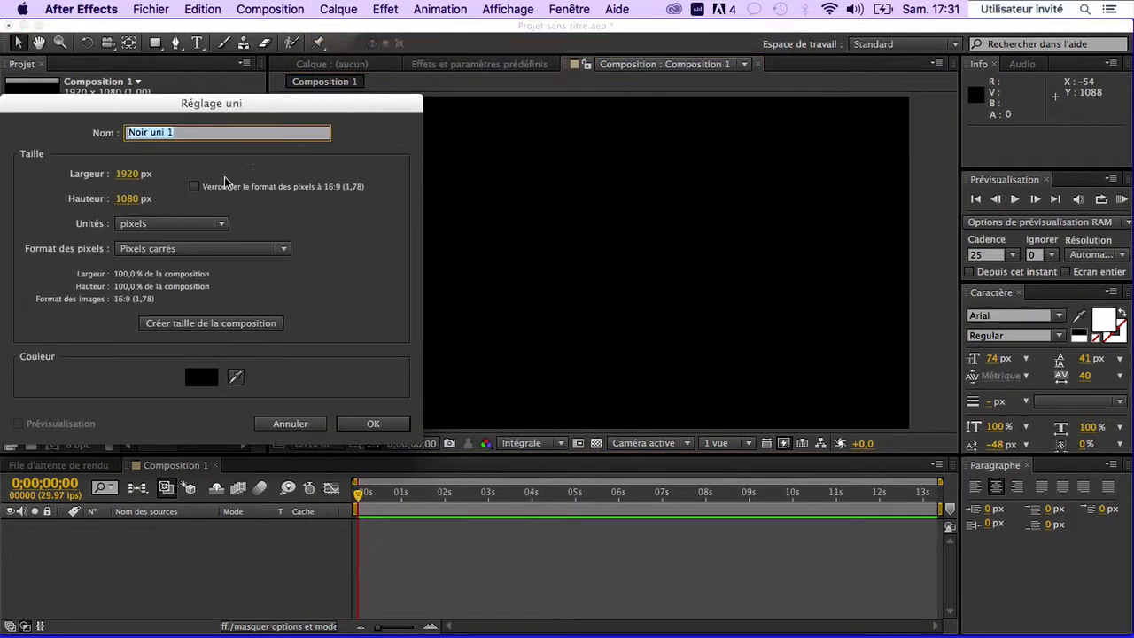
pyautogui.click(210, 380)
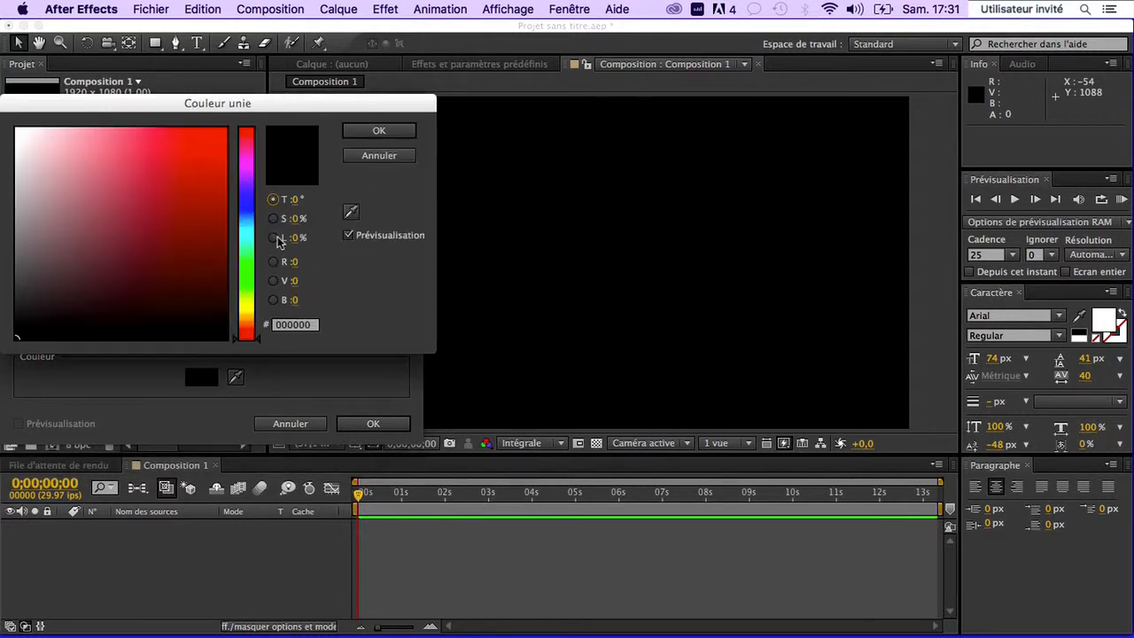
pyautogui.click(250, 172)
pyautogui.moveTo(211, 169); pyautogui.dragTo(191, 114)
pyautogui.moveTo(259, 174); pyautogui.dragTo(256, 165)
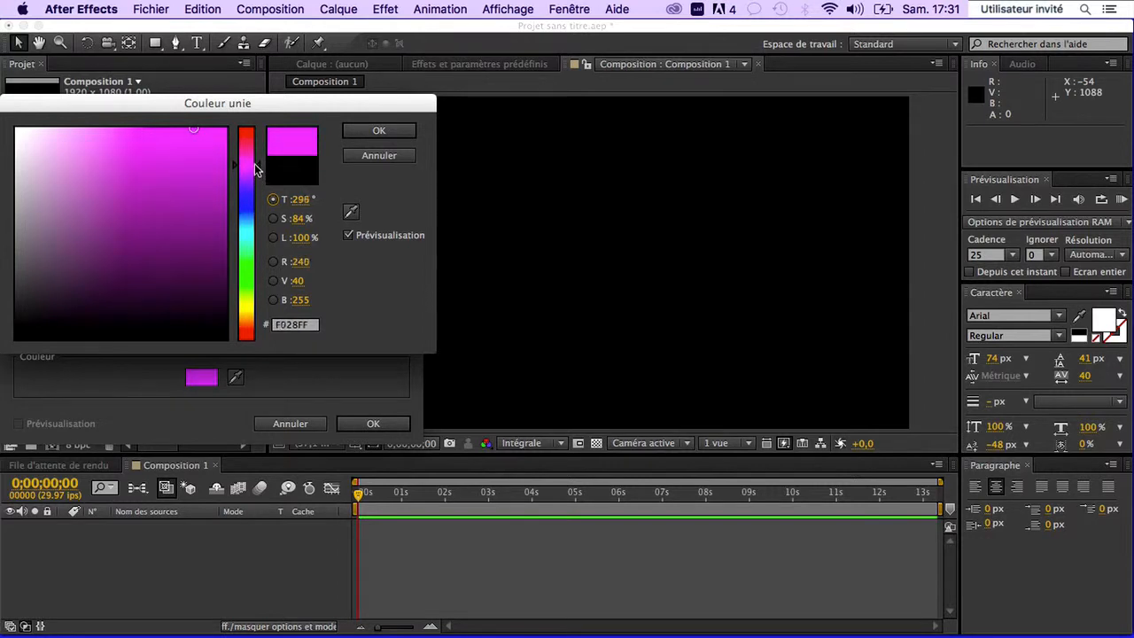
pyautogui.click(378, 131)
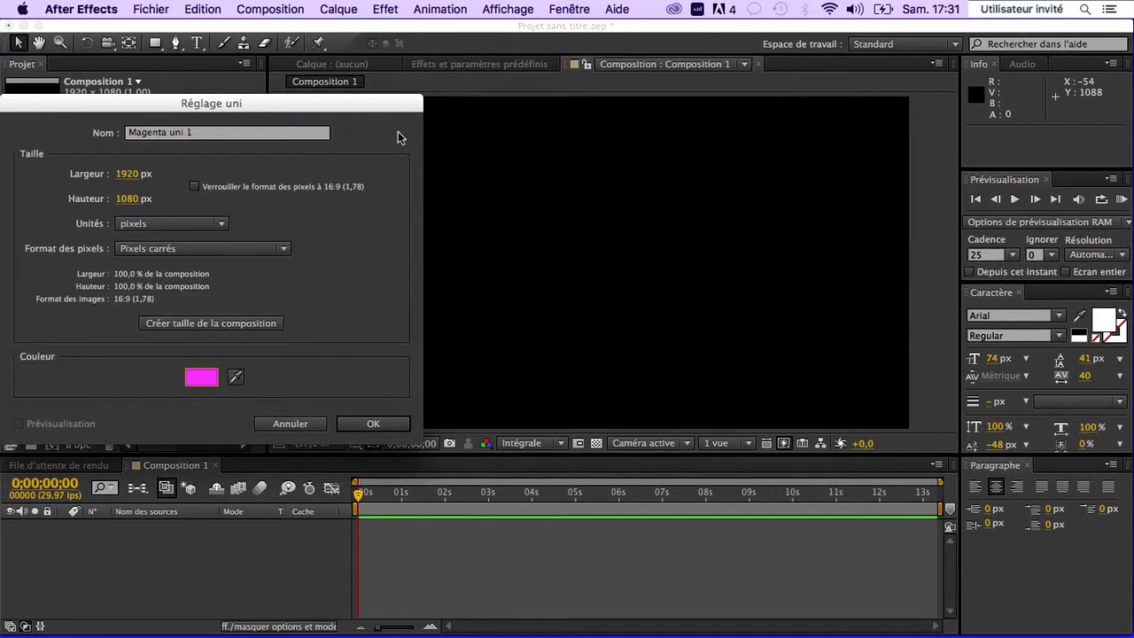
pyautogui.click(372, 424)
# Step: Create a text layer reading "JE VOUS SOUHAITE UNE TRES BONNE ANNEE" with "2016" on a second line
pyautogui.click(326, 9)
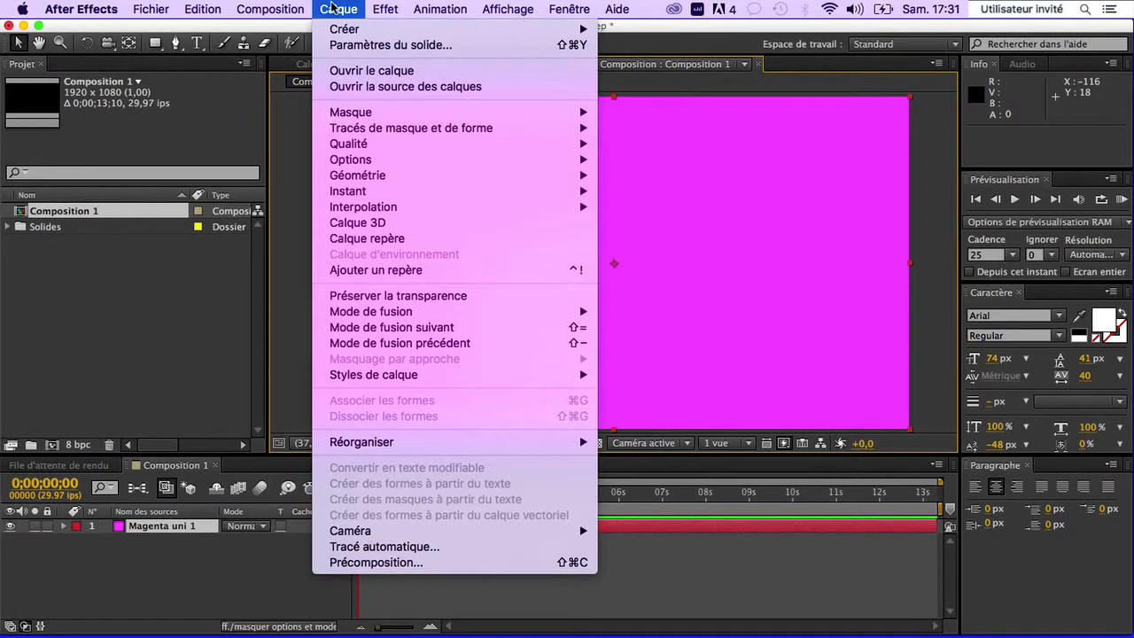
pyautogui.moveTo(348, 30)
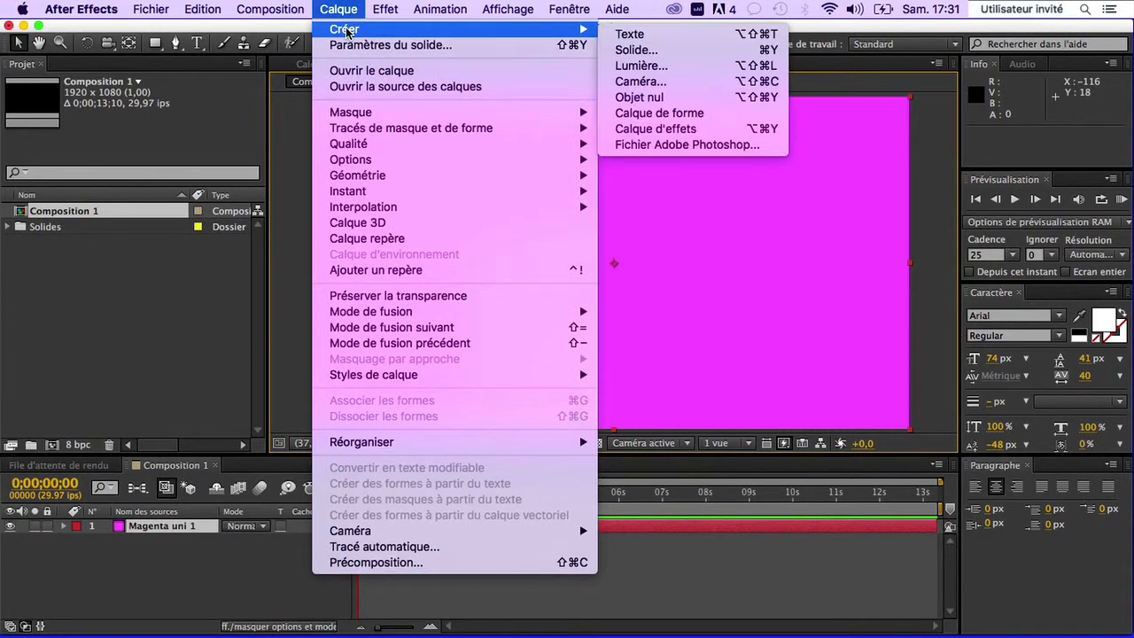
pyautogui.click(635, 37)
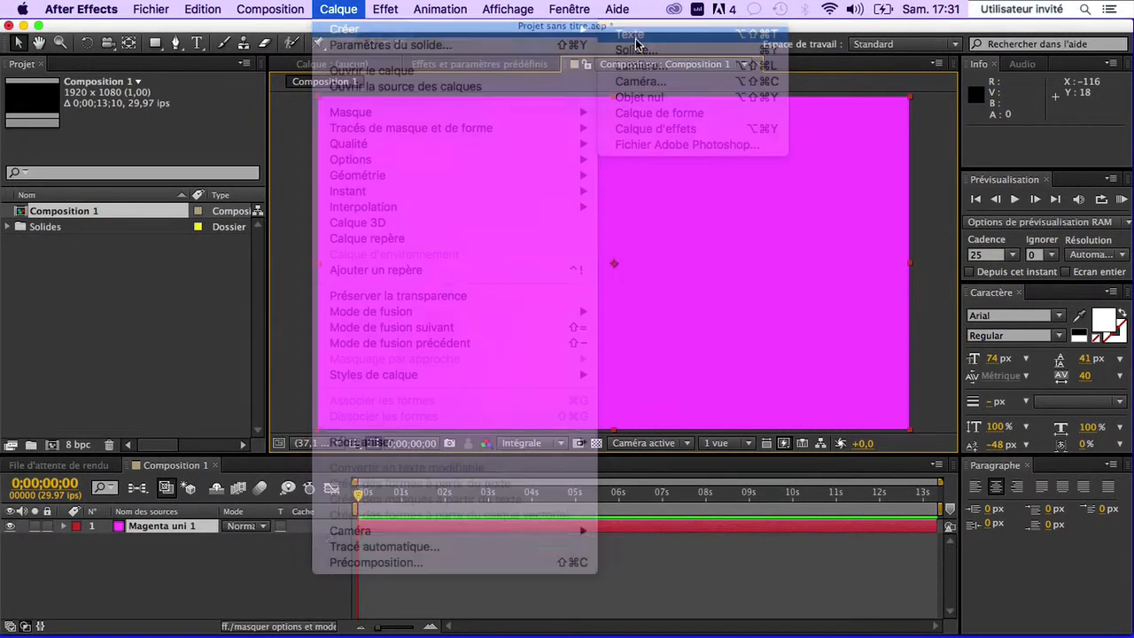
pyautogui.write('JE V')
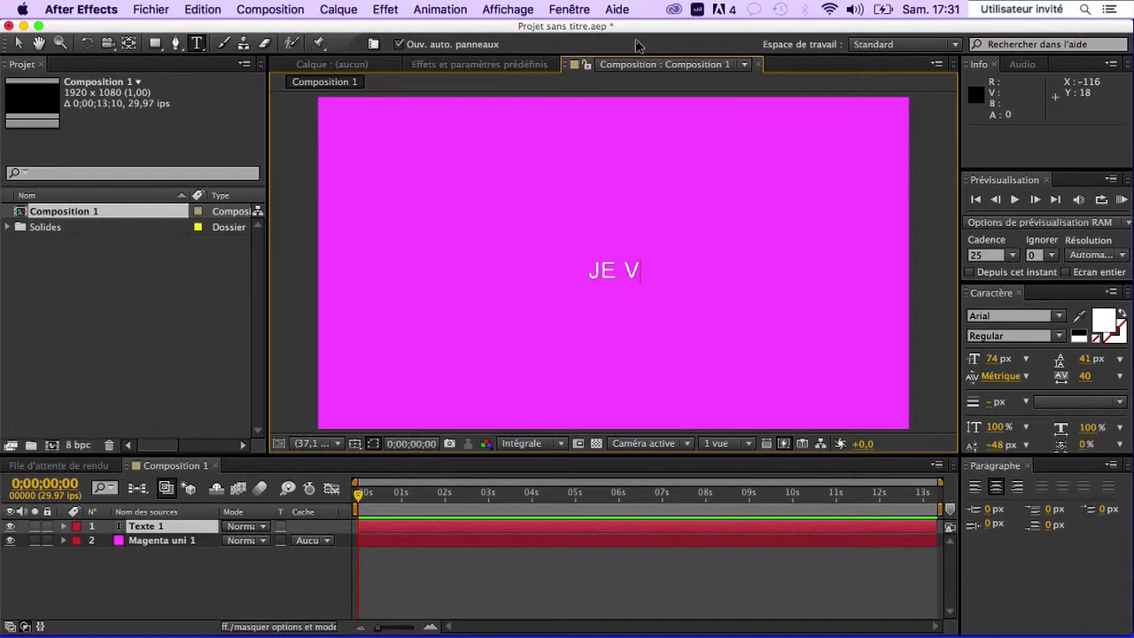
pyautogui.write('OUS SOUHAITE')
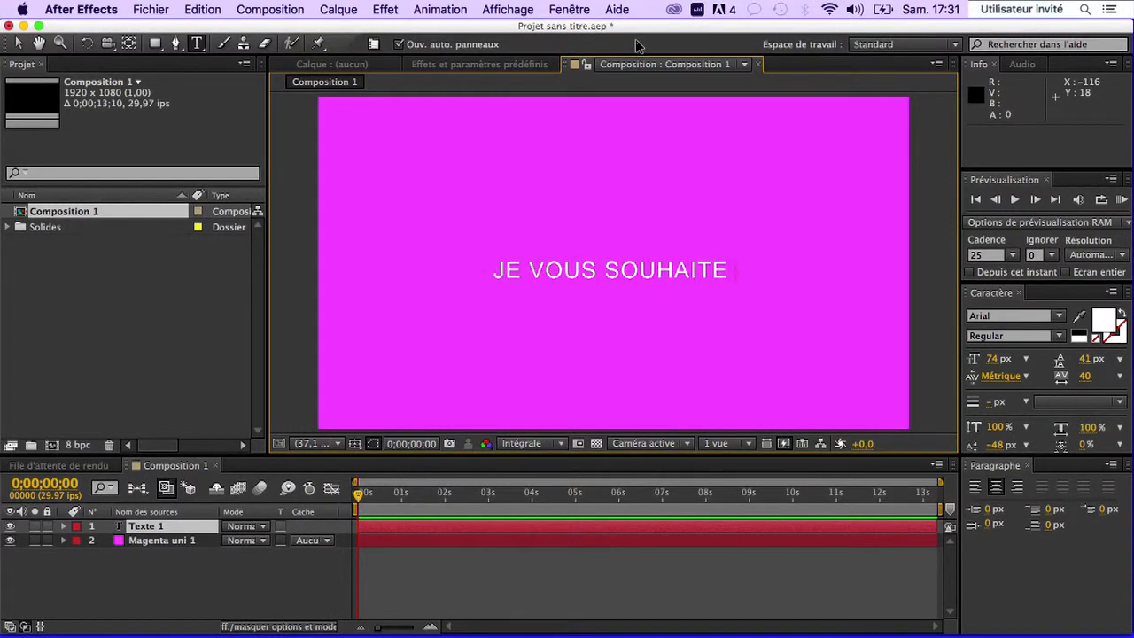
pyautogui.write(' UNE TRES BONNE ANNEE ')
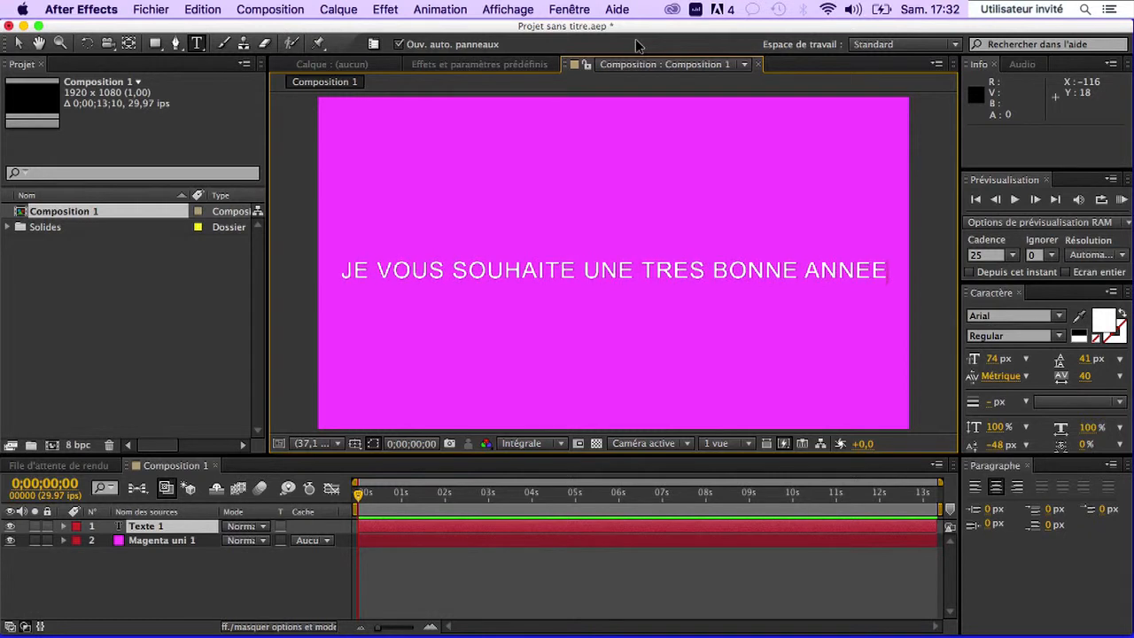
pyautogui.write('2016')
pyautogui.press('BackSpace')
pyautogui.write('16')
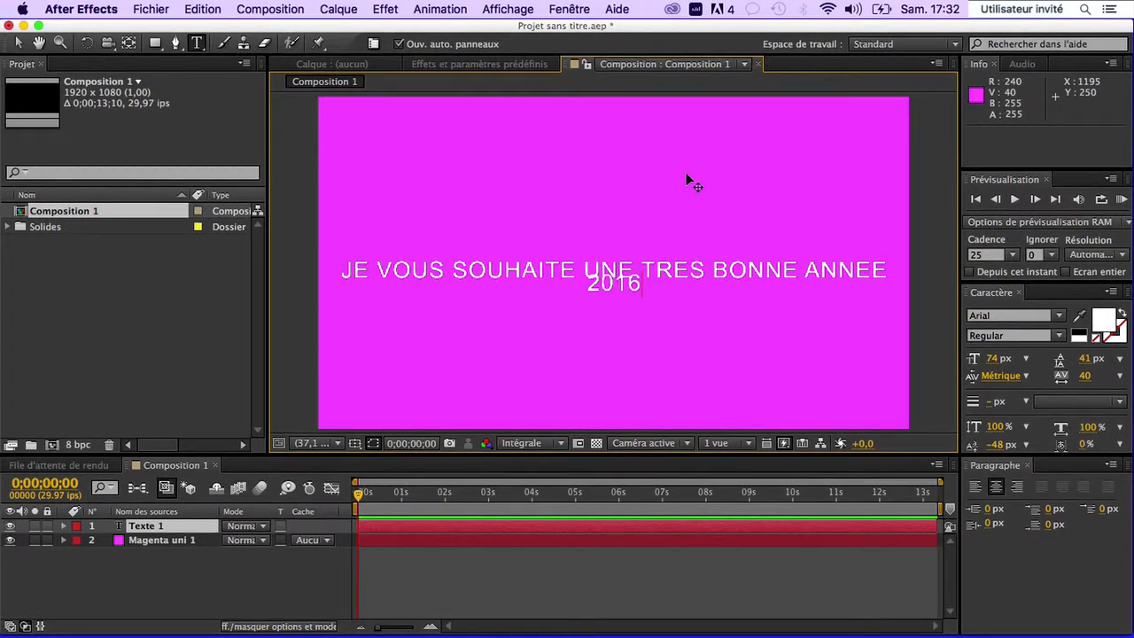
# Step: Set the line spacing of the whole two-line text to 76 px
pyautogui.moveTo(679, 286); pyautogui.dragTo(319, 228)
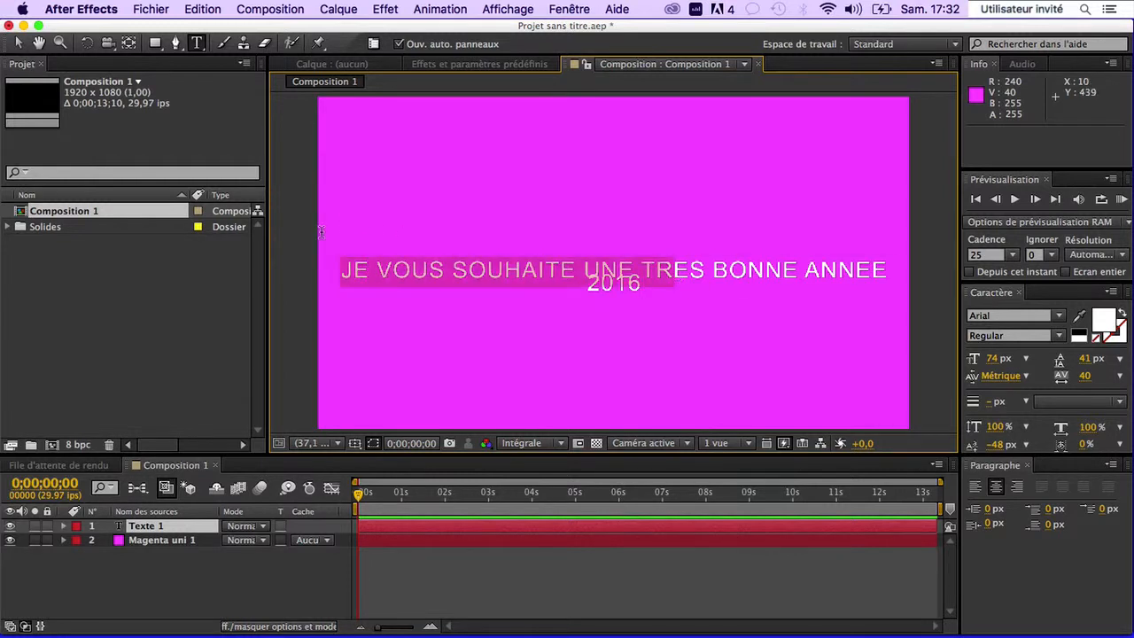
pyautogui.click(344, 268)
pyautogui.moveTo(344, 268); pyautogui.dragTo(649, 339)
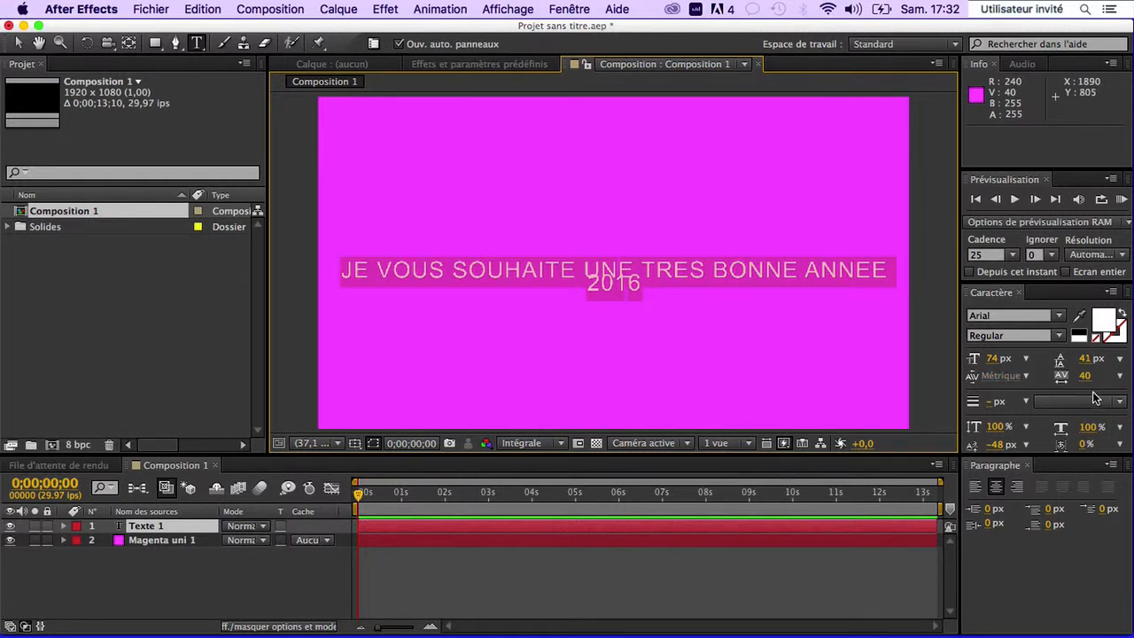
pyautogui.moveTo(1086, 360); pyautogui.dragTo(1130, 363)
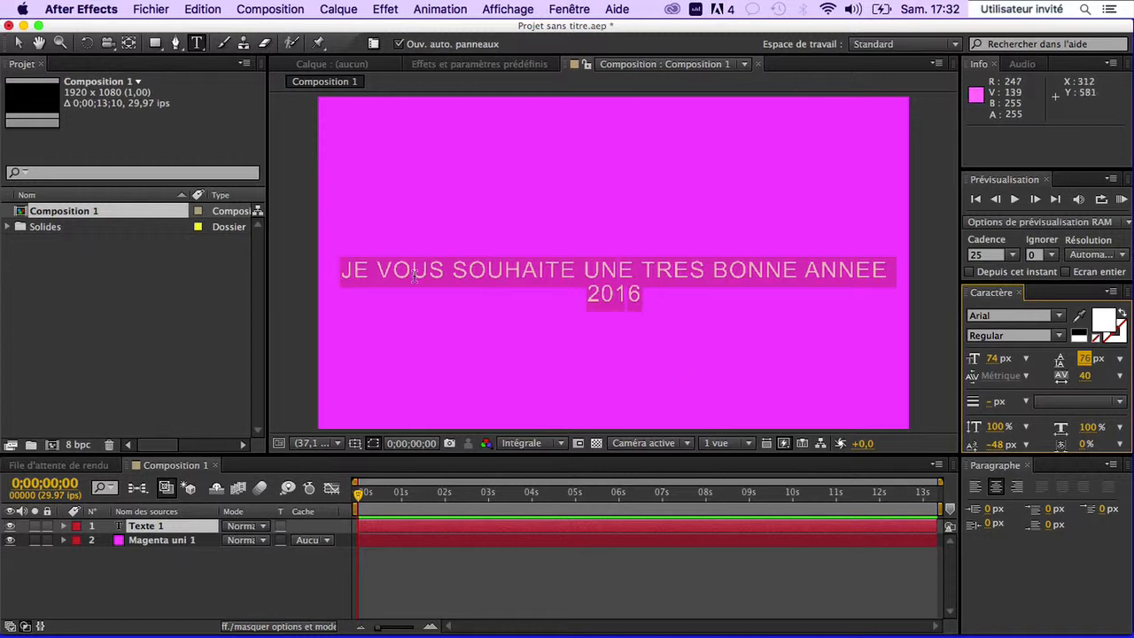
# Step: Enlarge only "2016" to a font size of 176 px and set its line spacing to 161 px
pyautogui.moveTo(894, 271); pyautogui.dragTo(713, 276)
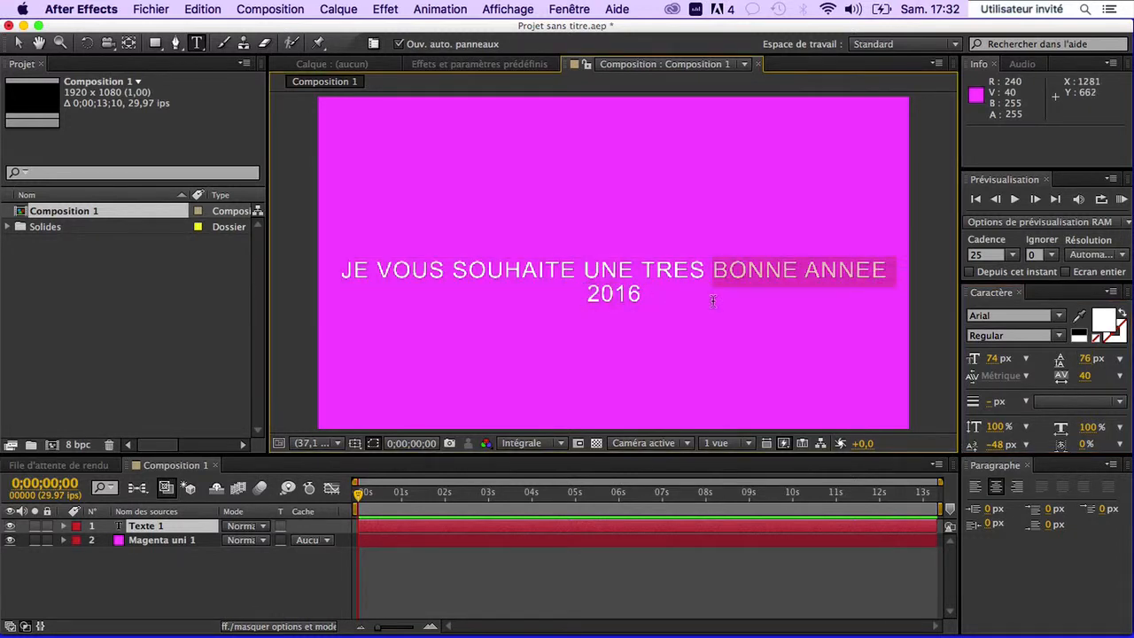
pyautogui.moveTo(643, 292); pyautogui.dragTo(587, 295)
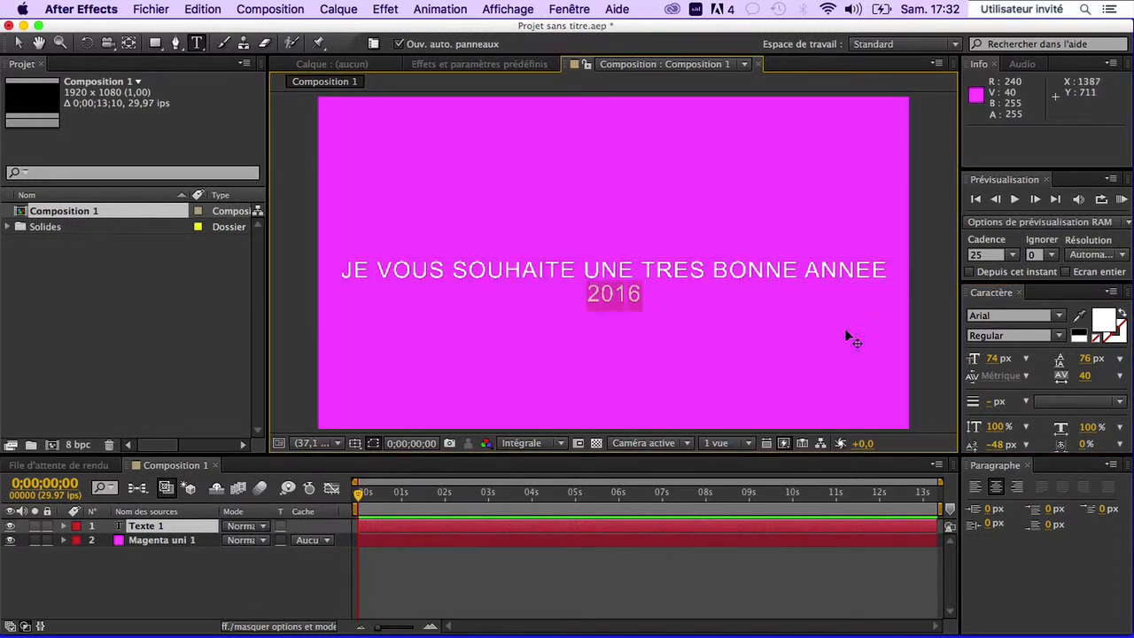
pyautogui.moveTo(994, 358); pyautogui.dragTo(1131, 410)
pyautogui.moveTo(1085, 358); pyautogui.dragTo(1133, 381)
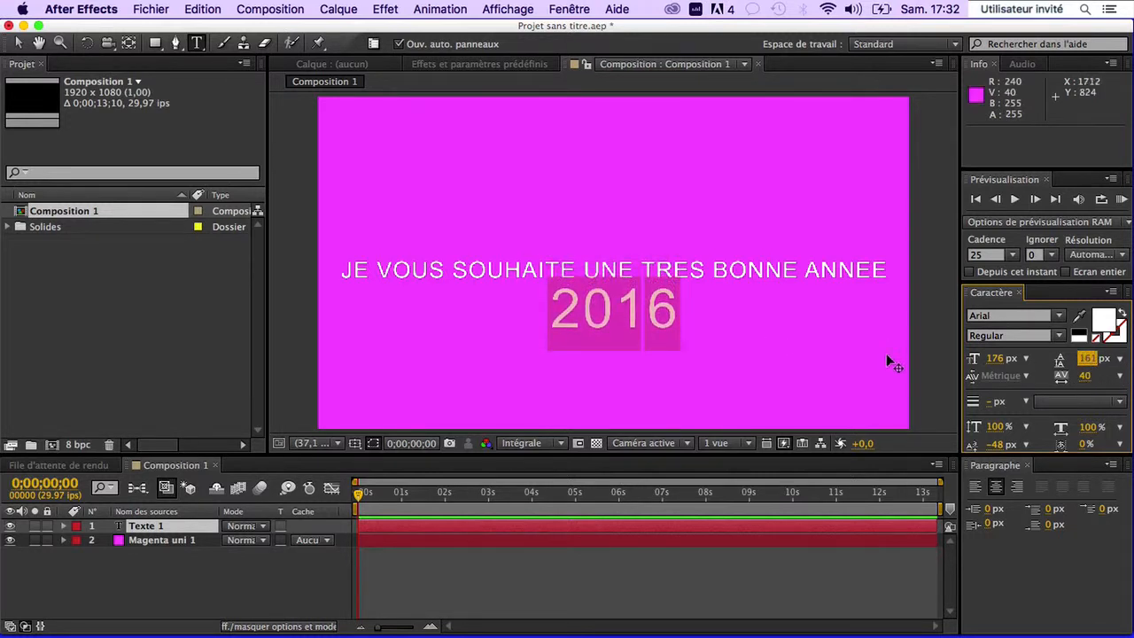
# Step: Change the font of the entire text to Big Caslon Medium and finish editing the text
pyautogui.click(685, 326)
pyautogui.press('super+a')
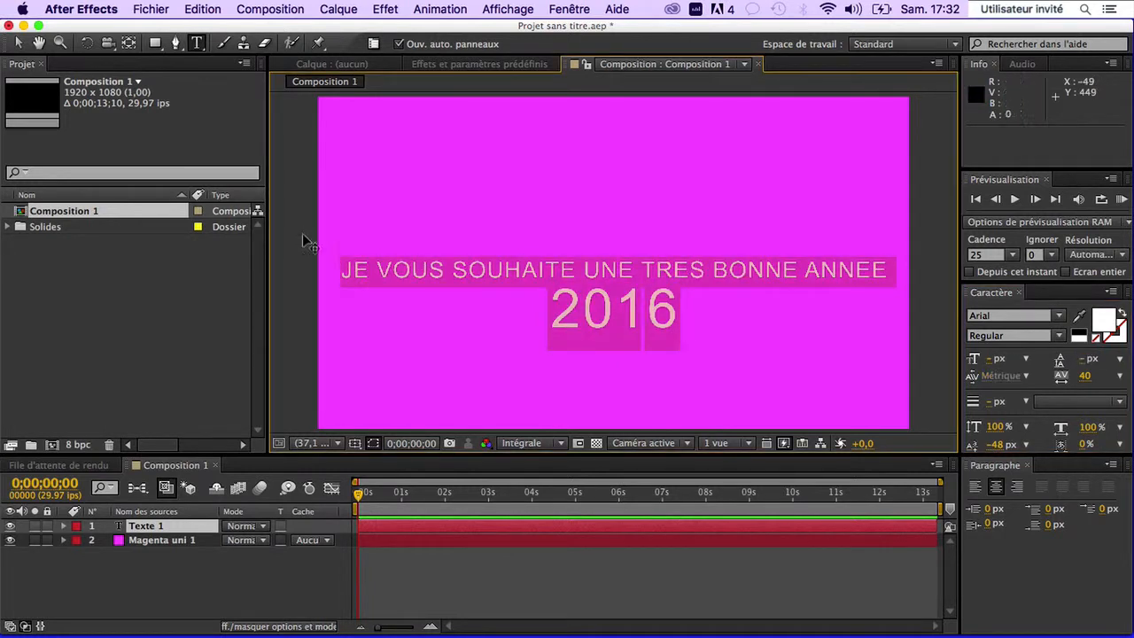
pyautogui.click(1059, 317)
pyautogui.click(1007, 476)
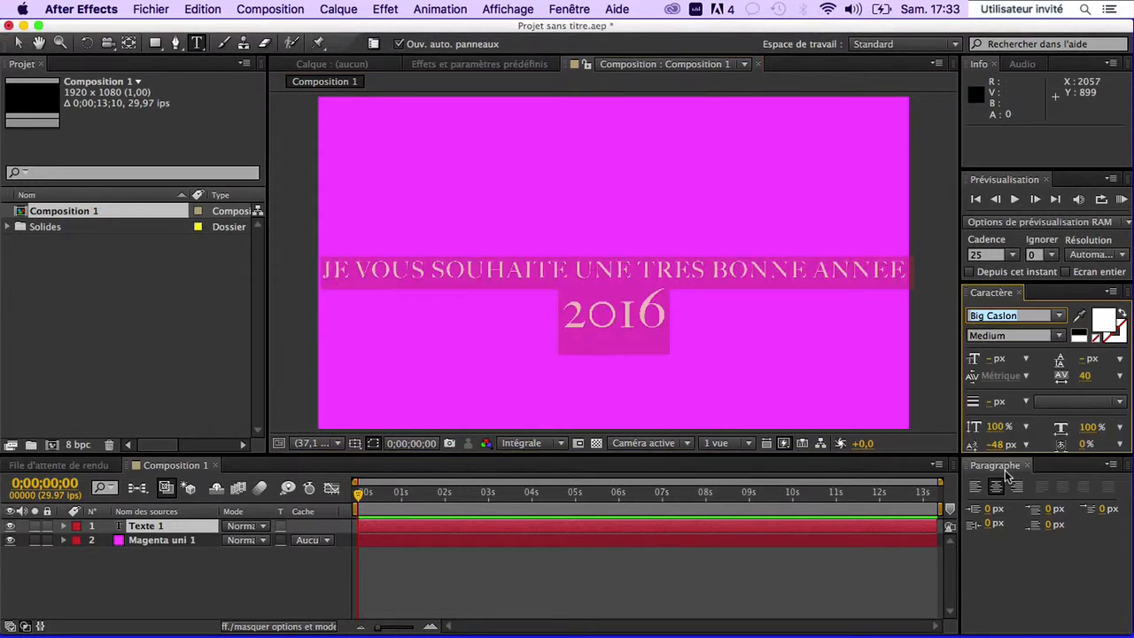
pyautogui.click(731, 587)
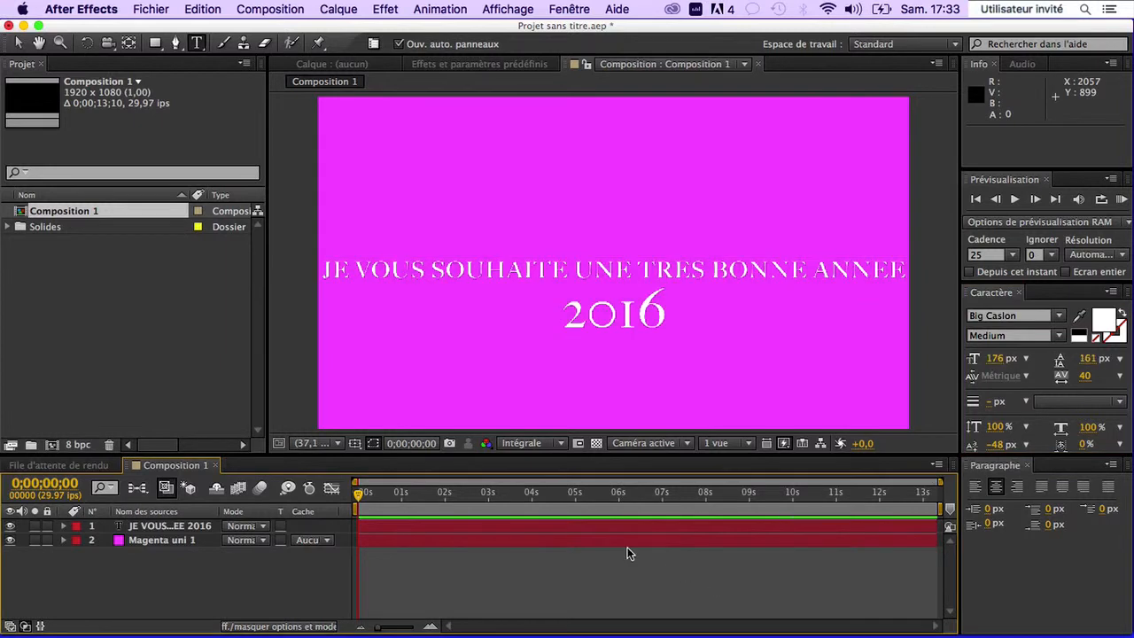
# Step: Set the fill colour of the greeting text layer to black (000000)
pyautogui.click(578, 526)
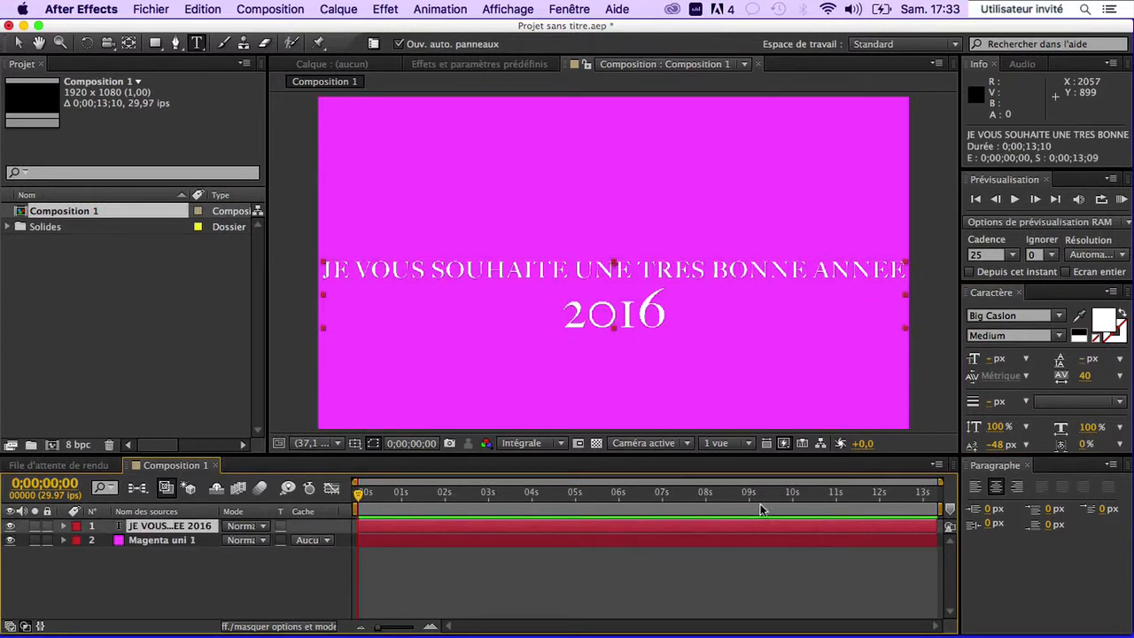
pyautogui.click(1109, 321)
pyautogui.moveTo(153, 271); pyautogui.dragTo(16, 339)
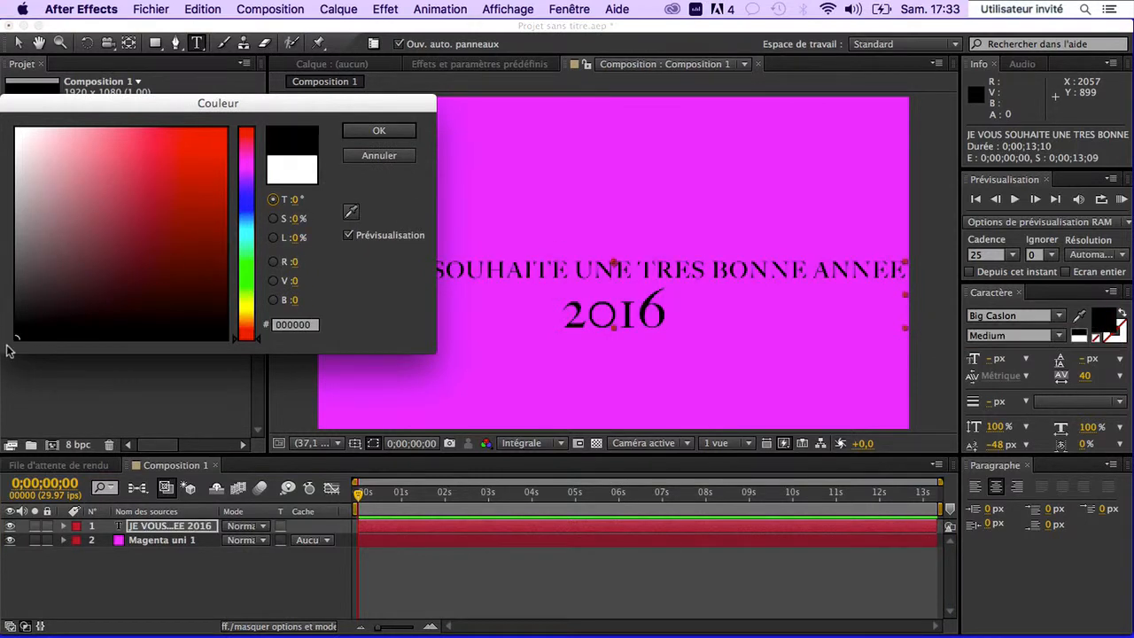
pyautogui.click(381, 131)
pyautogui.click(577, 572)
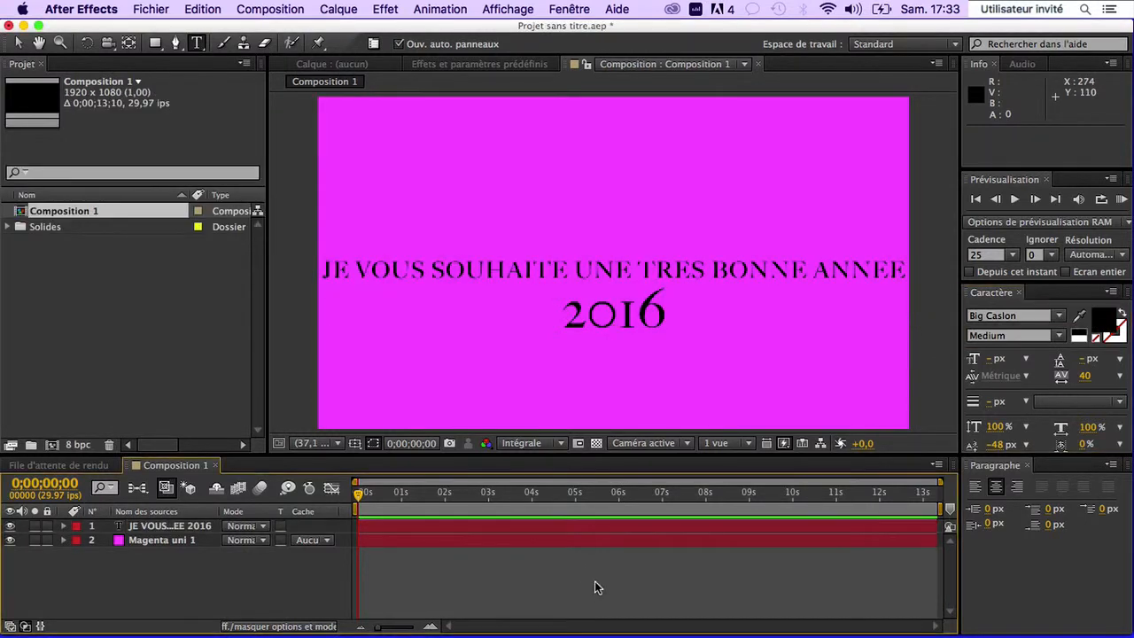
# Step: Enable keyframing at the first frame for the text layer's anchor point, position, scale, rotation and opacity
pyautogui.click(470, 529)
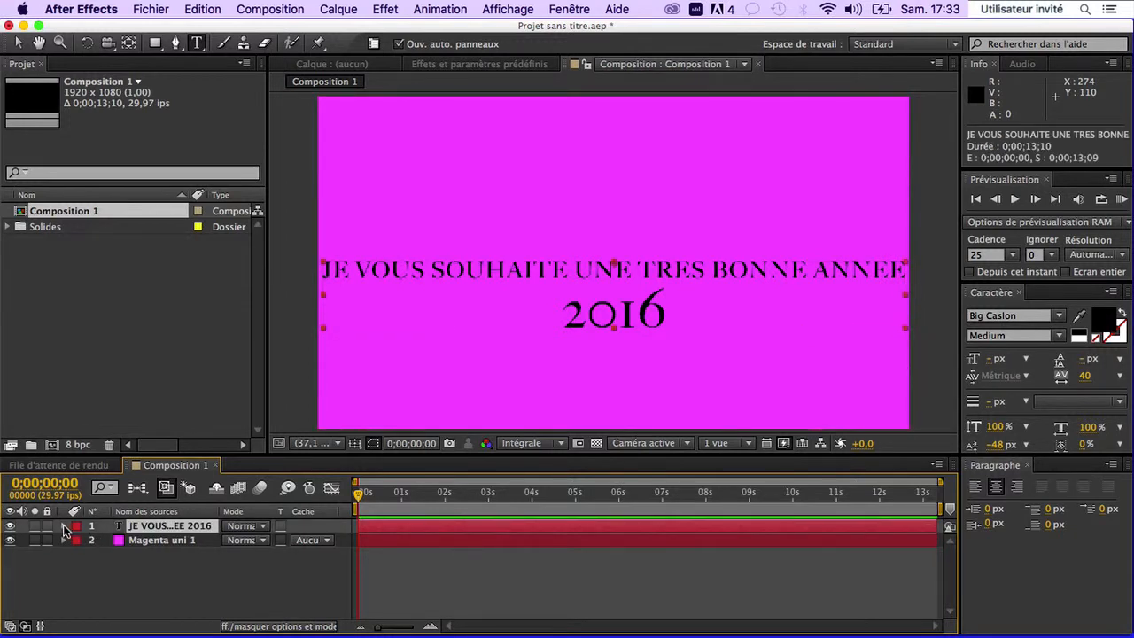
pyautogui.click(63, 527)
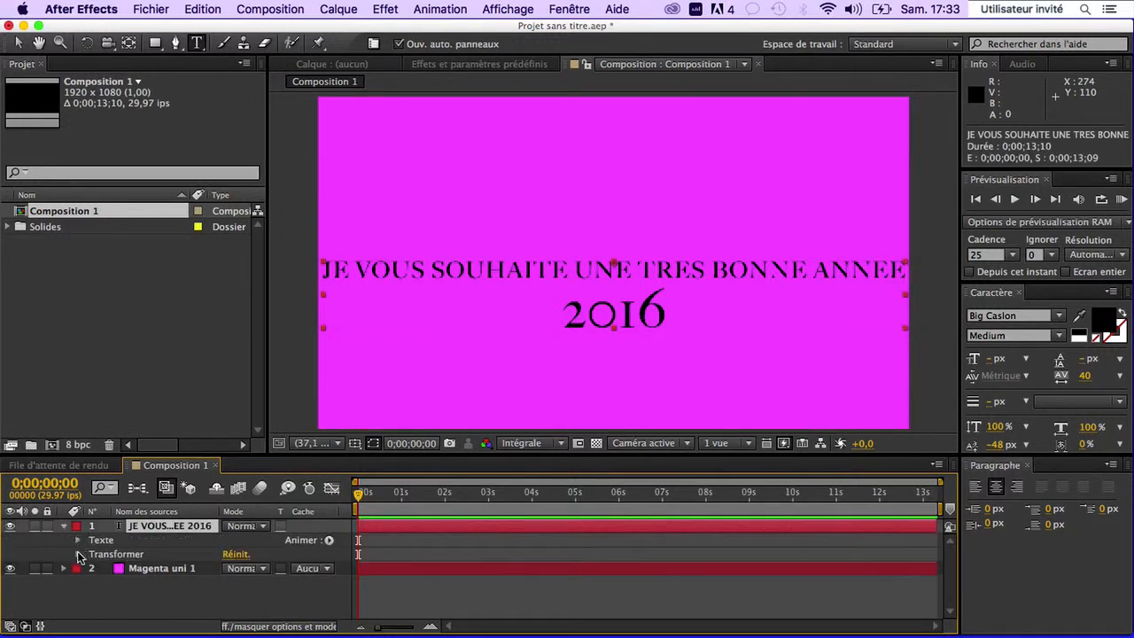
pyautogui.click(78, 556)
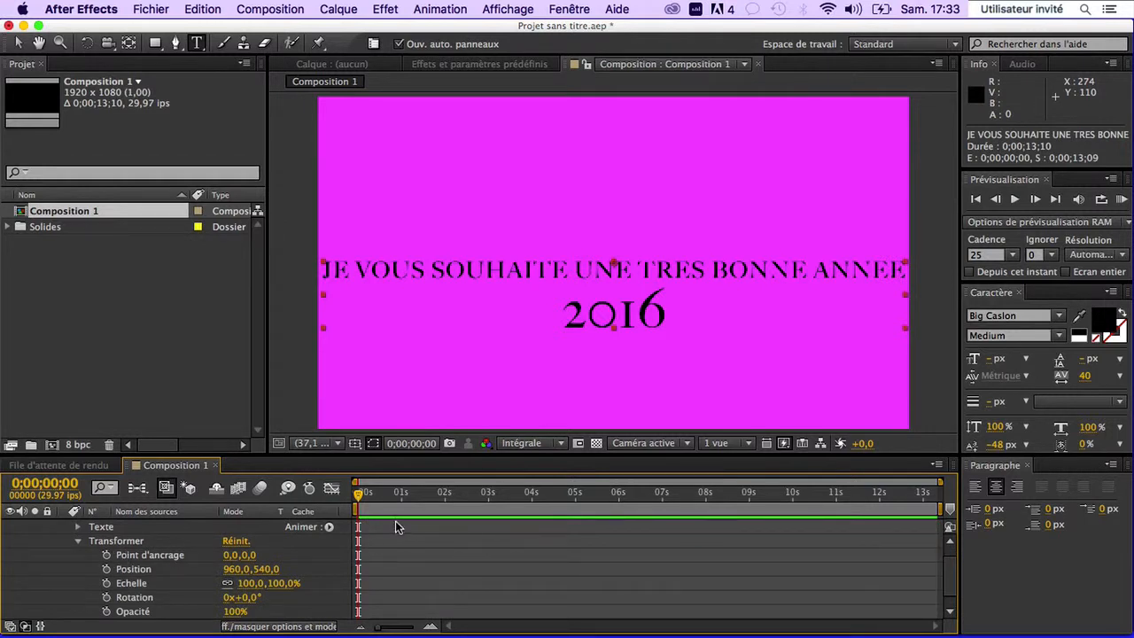
pyautogui.moveTo(108, 555); pyautogui.dragTo(109, 629)
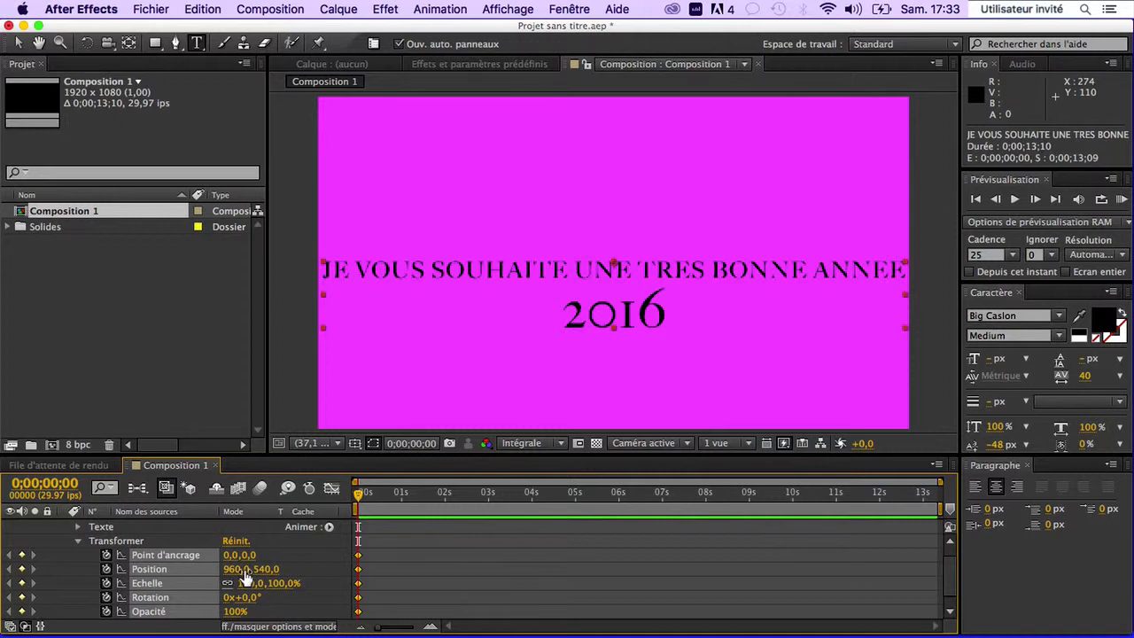
# Step: At the first frame, set the text's position to about 2919, 540 and its rotation to about 2x+322°
pyautogui.moveTo(243, 570); pyautogui.dragTo(1131, 592)
pyautogui.moveTo(251, 570); pyautogui.dragTo(981, 573)
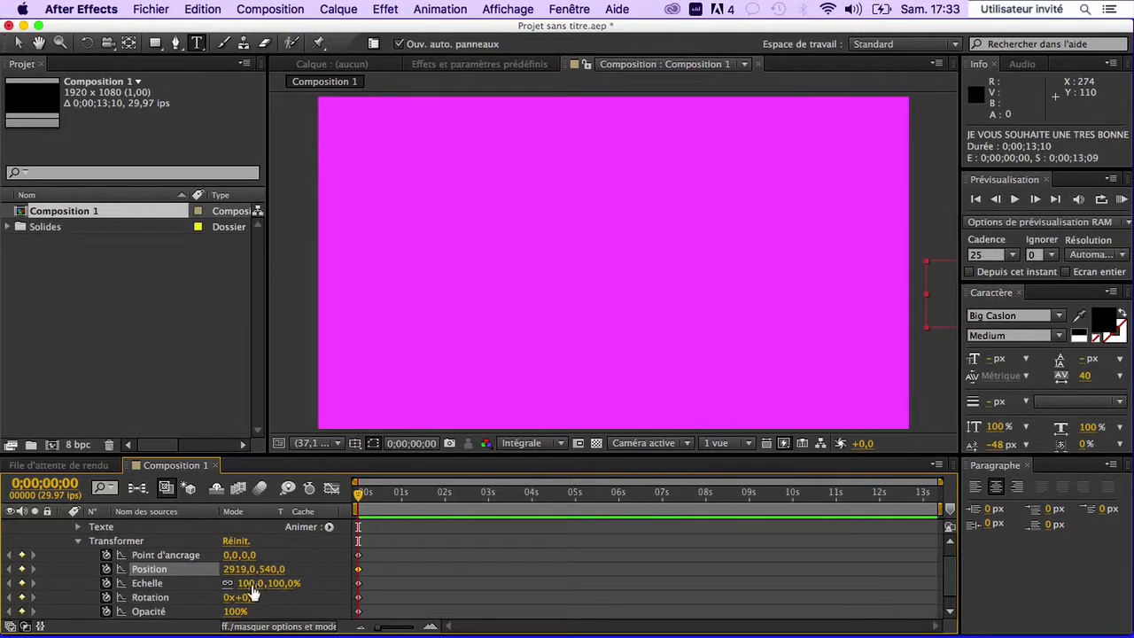
pyautogui.moveTo(244, 598); pyautogui.dragTo(645, 602)
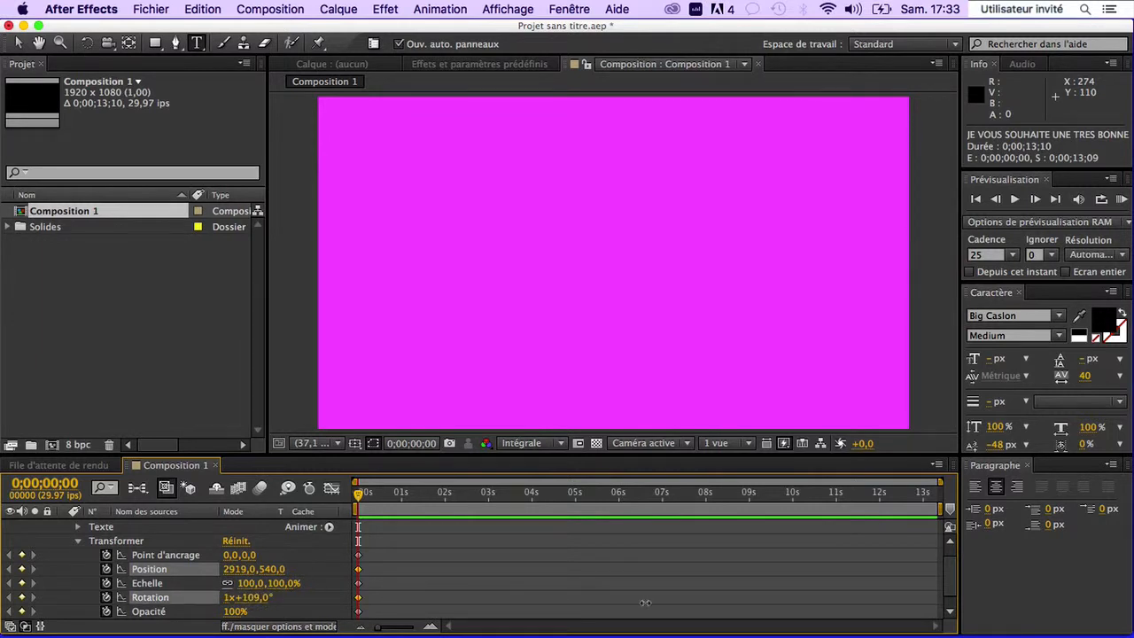
# Step: At the last frame, 0;00;13;09, shift the text off the left side to a position of about -771, 540
pyautogui.moveTo(670, 496); pyautogui.dragTo(802, 494)
pyautogui.press('End')
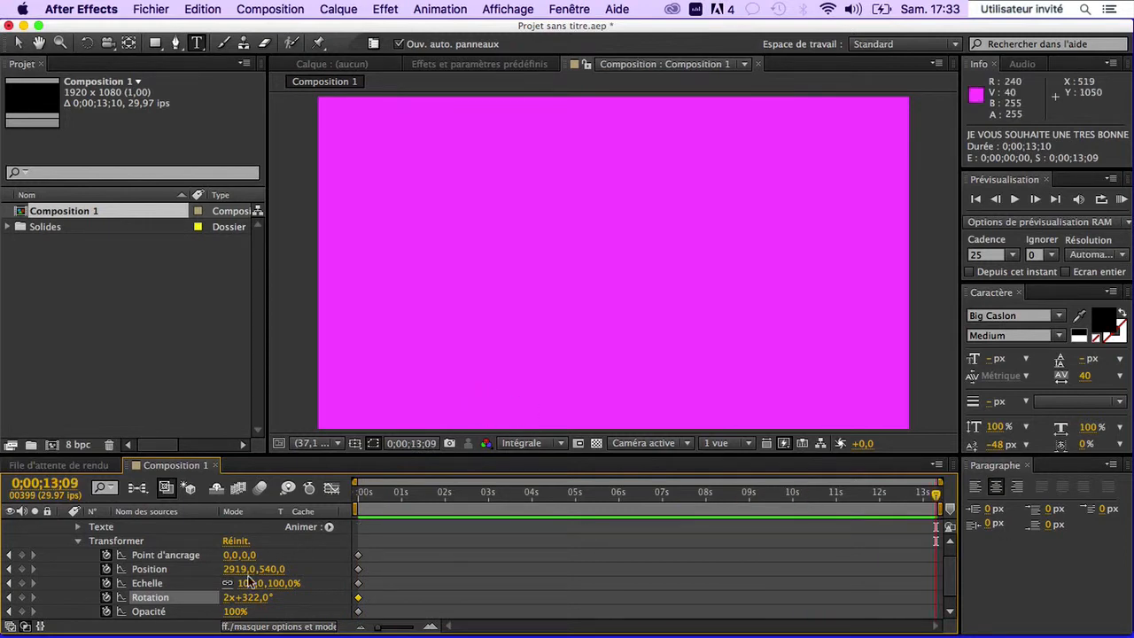
pyautogui.moveTo(246, 572); pyautogui.dragTo(2, 573)
pyautogui.moveTo(252, 573); pyautogui.dragTo(9, 569)
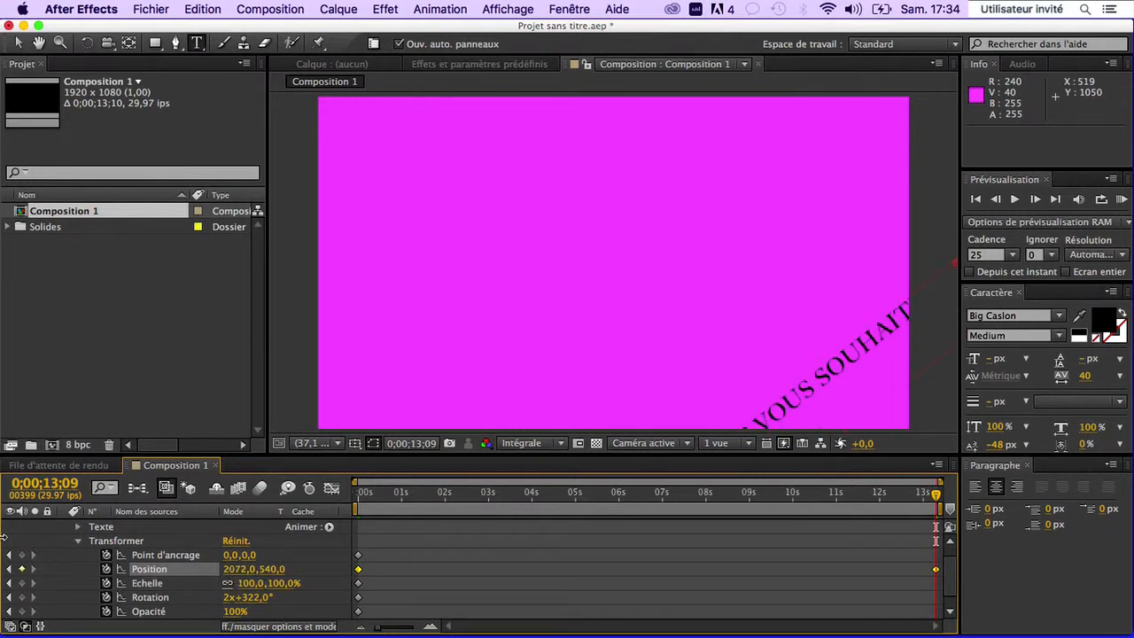
pyautogui.moveTo(255, 574); pyautogui.dragTo(4, 555)
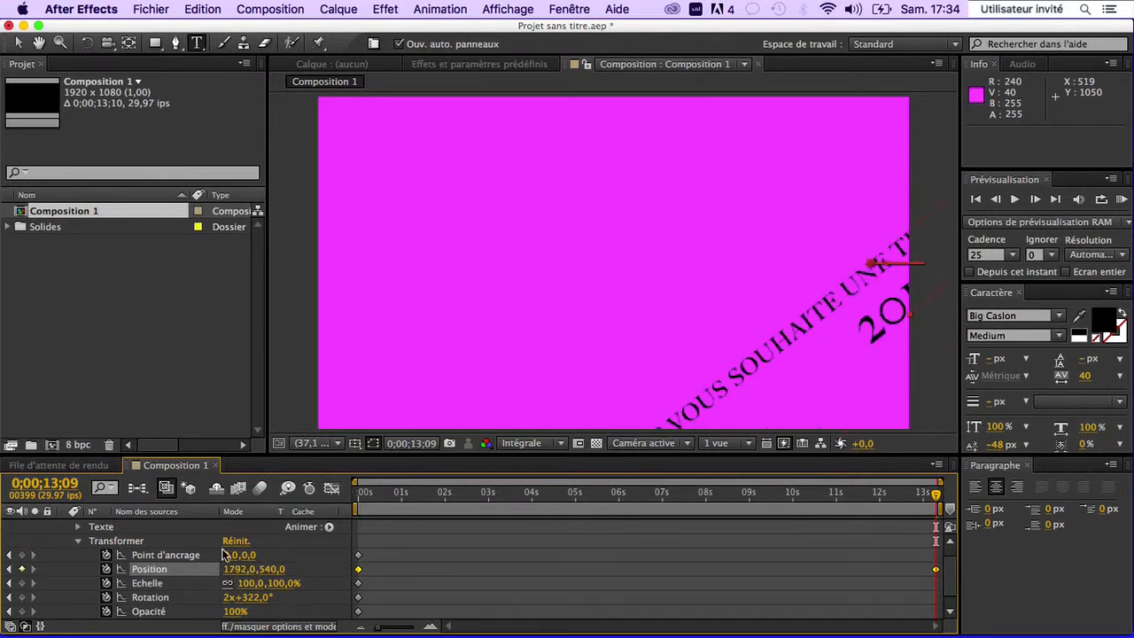
pyautogui.moveTo(241, 569); pyautogui.dragTo(133, 569)
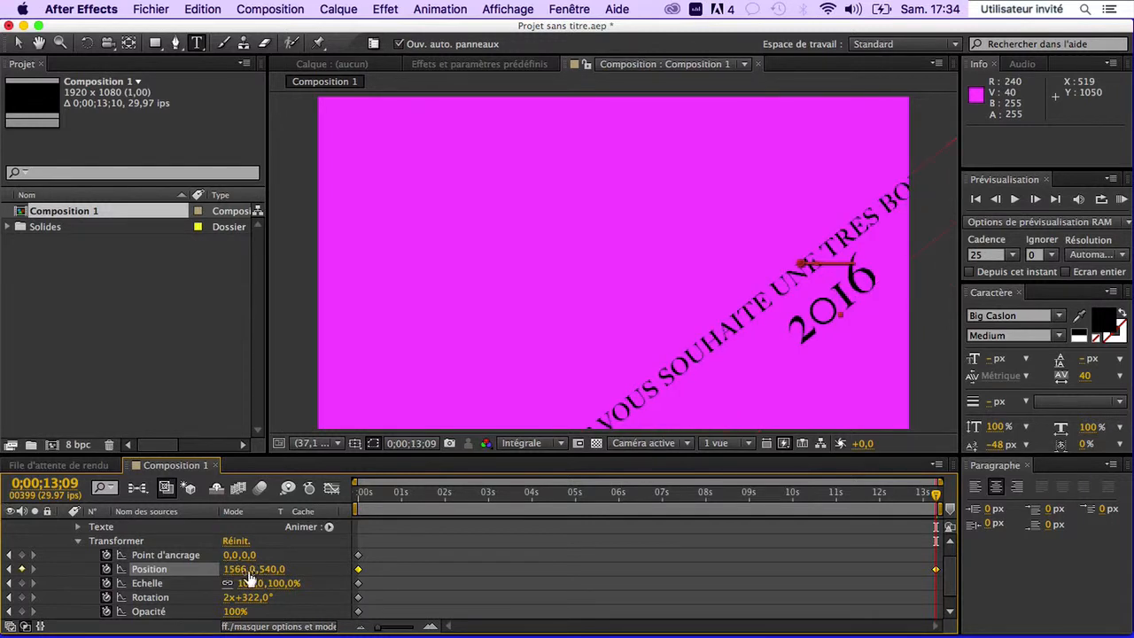
pyautogui.moveTo(255, 578); pyautogui.dragTo(106, 574)
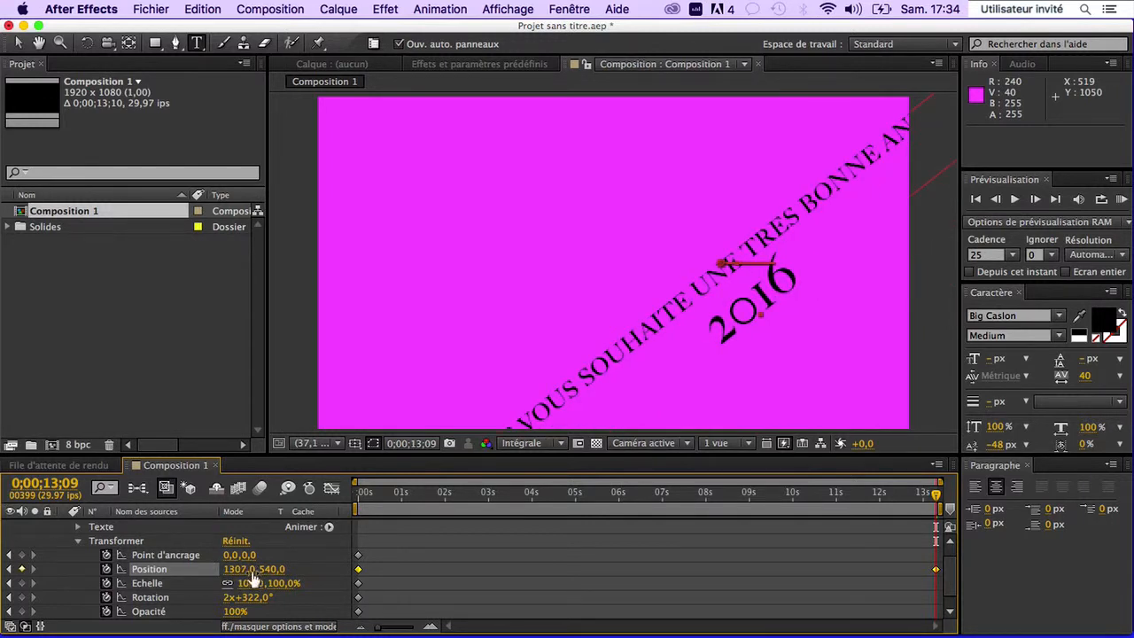
pyautogui.moveTo(2, 484); pyautogui.dragTo(1, 485)
pyautogui.moveTo(254, 574); pyautogui.dragTo(3, 558)
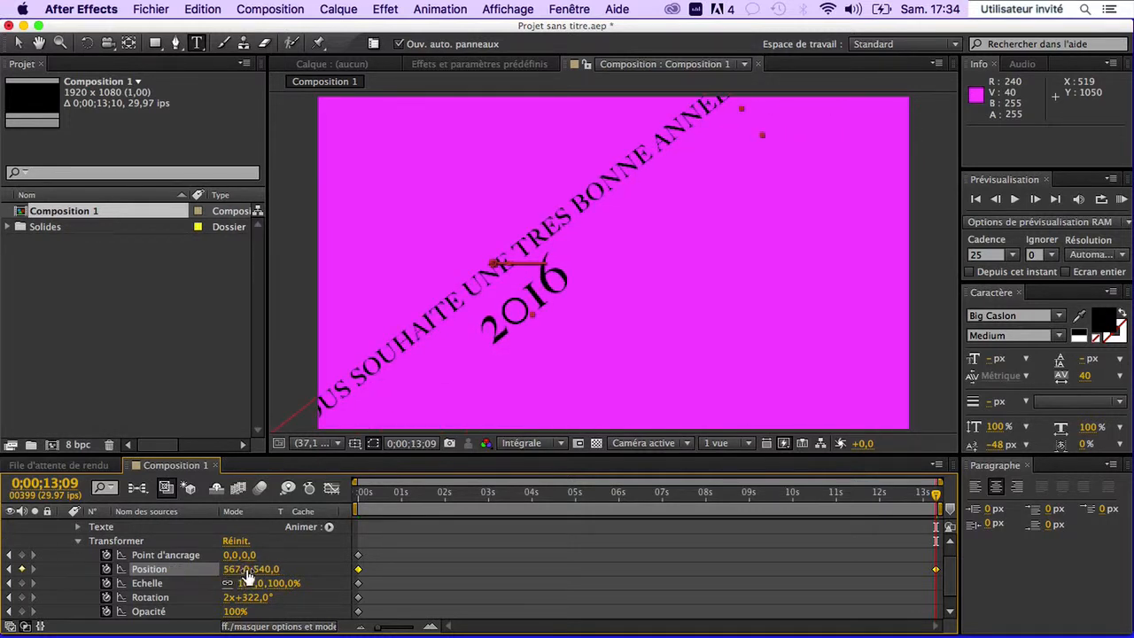
pyautogui.moveTo(247, 572); pyautogui.dragTo(3, 564)
pyautogui.moveTo(252, 567); pyautogui.dragTo(14, 554)
pyautogui.moveTo(135, 569); pyautogui.dragTo(3, 569)
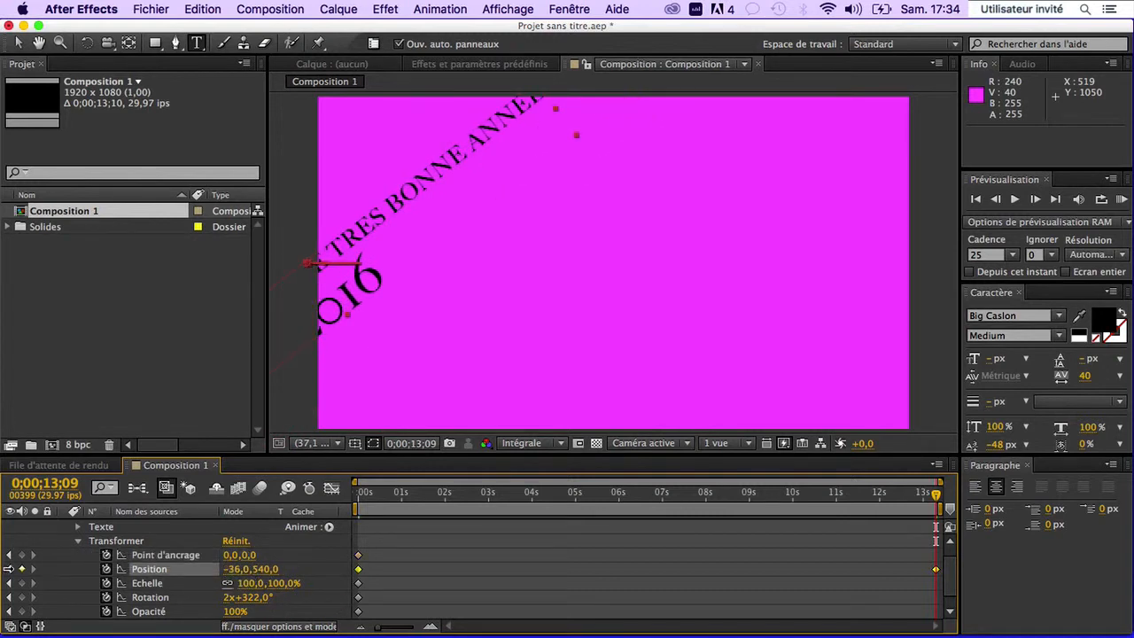
pyautogui.moveTo(247, 571); pyautogui.dragTo(56, 569)
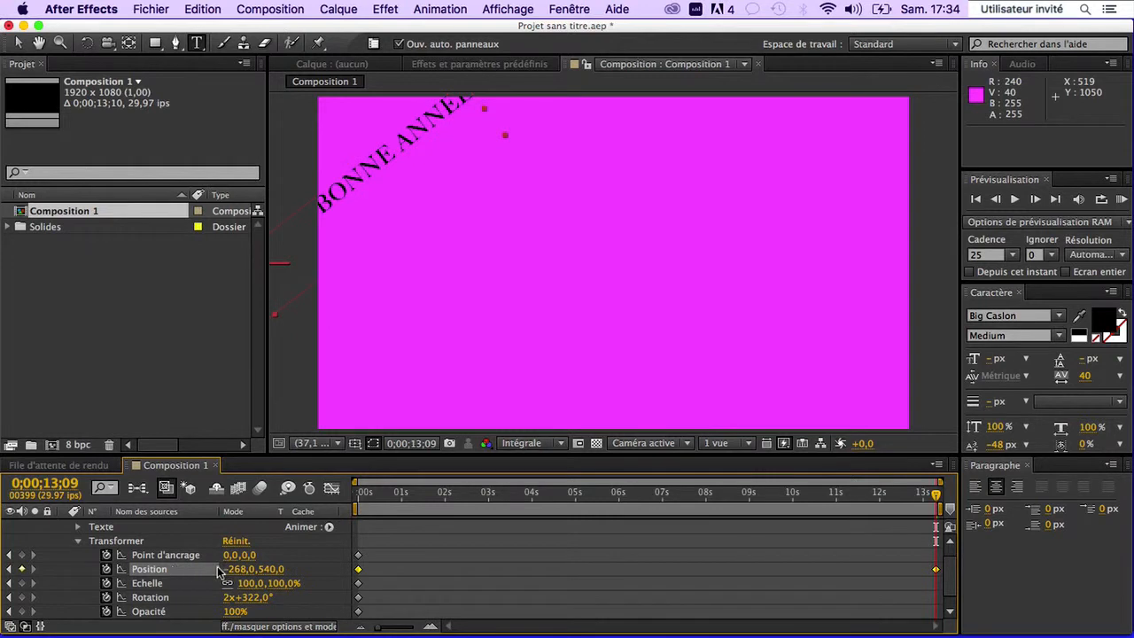
pyautogui.moveTo(249, 571); pyautogui.dragTo(124, 569)
pyautogui.moveTo(239, 572); pyautogui.dragTo(11, 567)
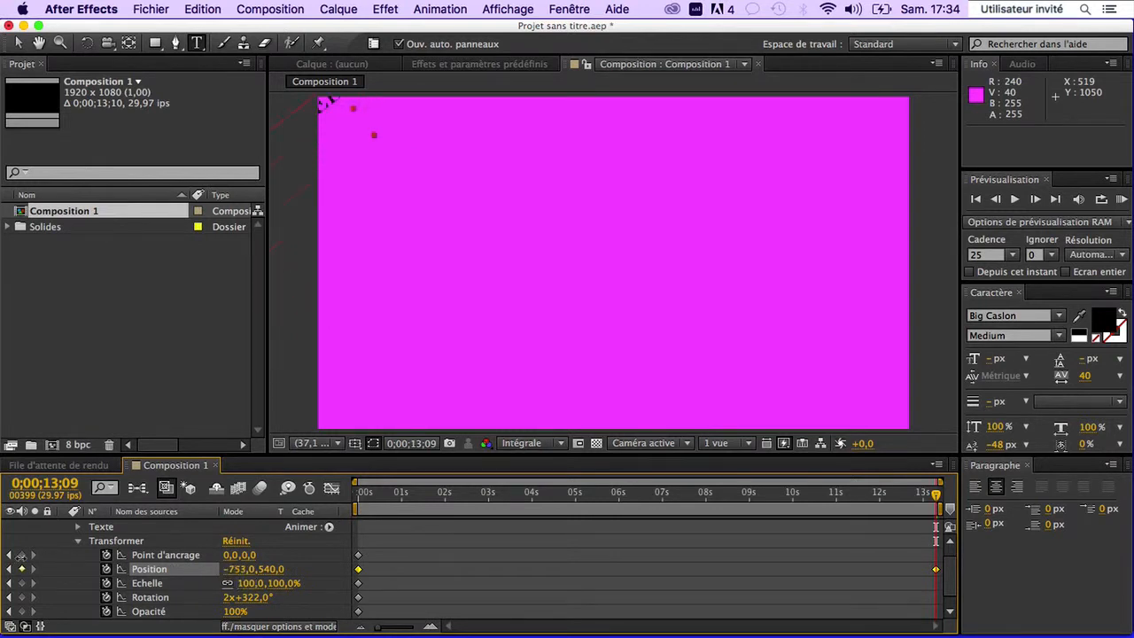
# Step: Set the text's rotation at the last frame to 0x+0,0°
pyautogui.click(229, 599)
pyautogui.write('2')
pyautogui.press('Tab')
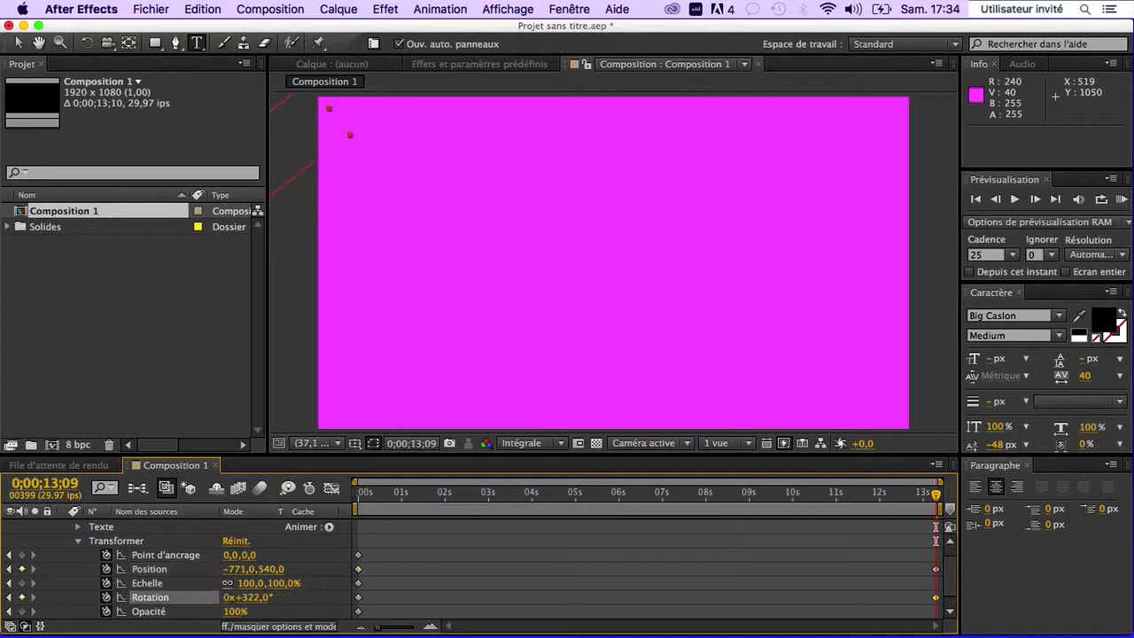
pyautogui.write('0x0')
pyautogui.press('Return')
# Step: Back at the first frame, move the text beyond the right side to a position of about 2763, 540
pyautogui.moveTo(364, 494); pyautogui.dragTo(938, 510)
pyautogui.press('Home')
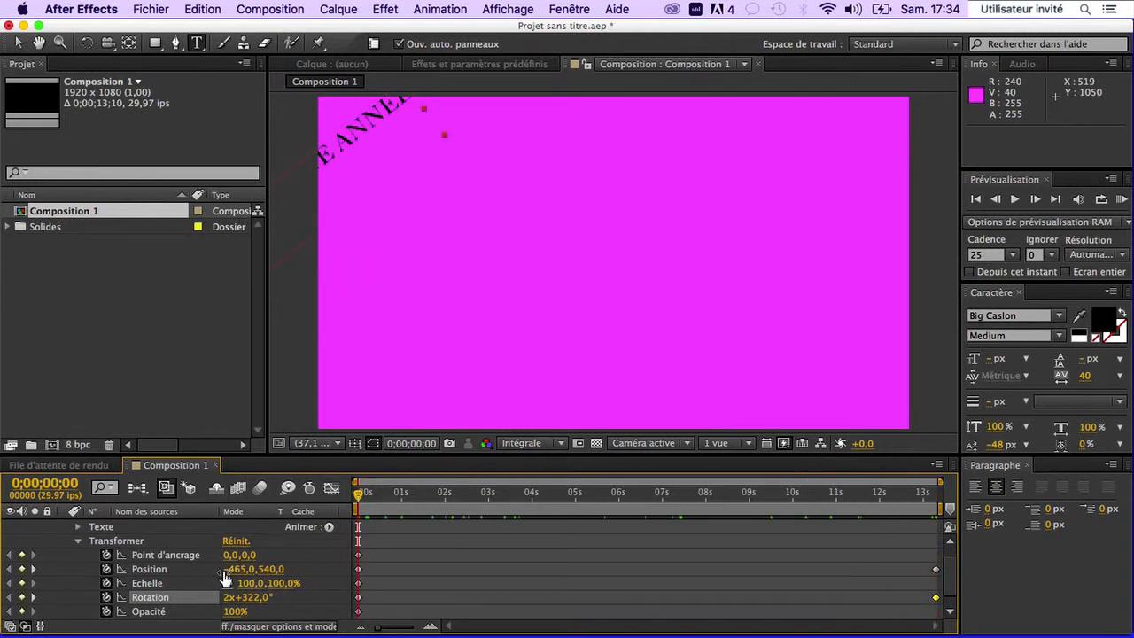
pyautogui.click(456, 577)
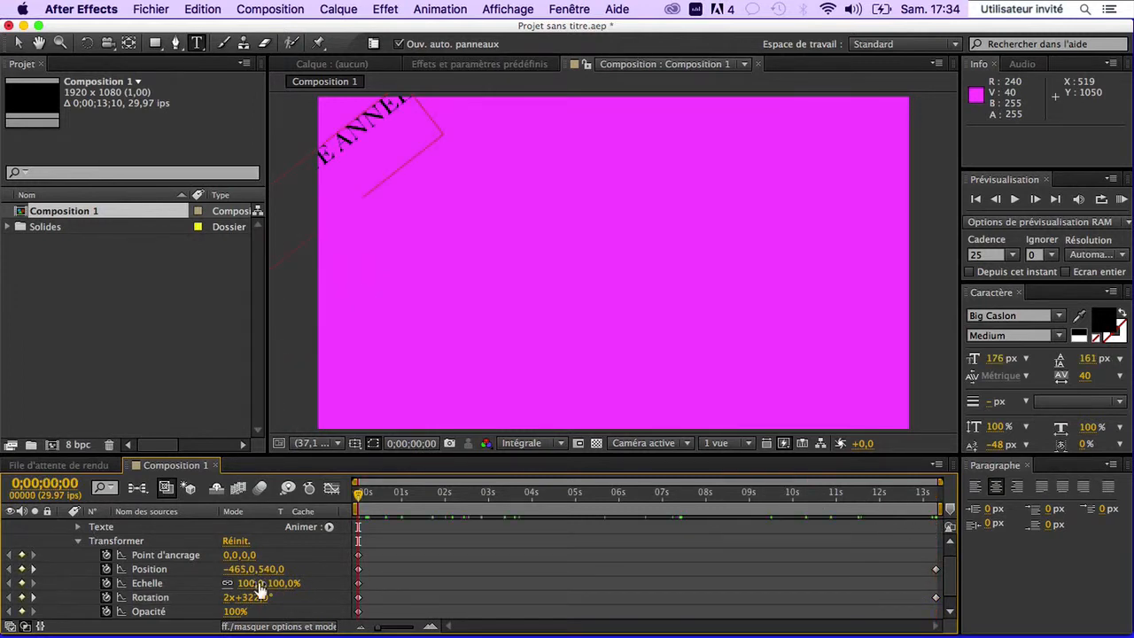
pyautogui.moveTo(244, 569); pyautogui.dragTo(350, 569)
pyautogui.moveTo(238, 569); pyautogui.dragTo(878, 585)
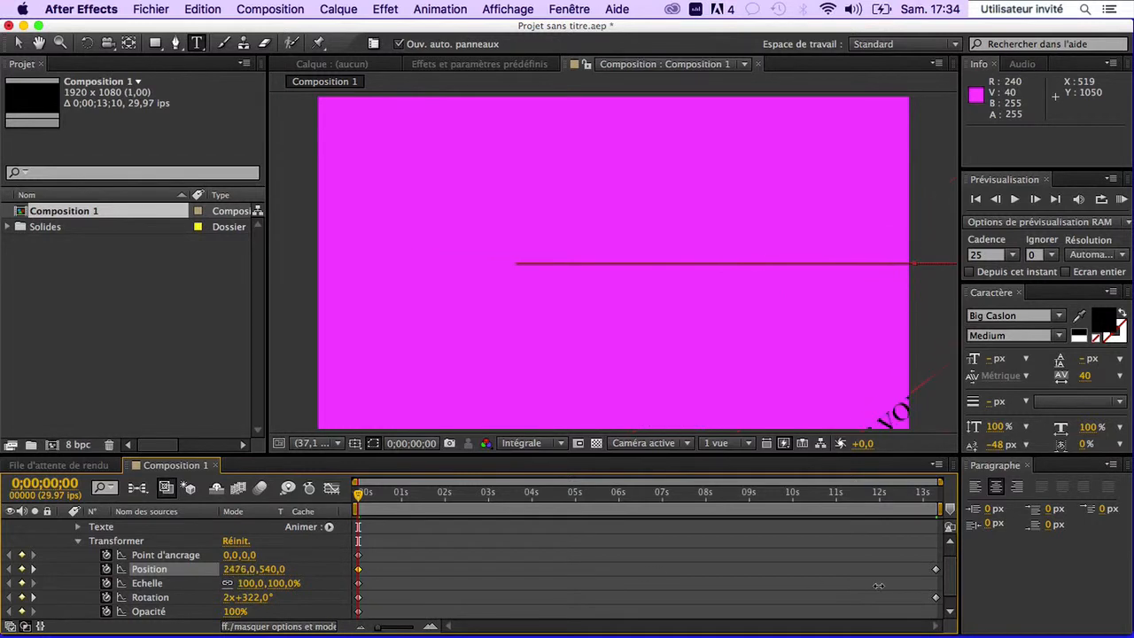
# Step: Preview the text animation from the start through to the last frame
pyautogui.press('space')
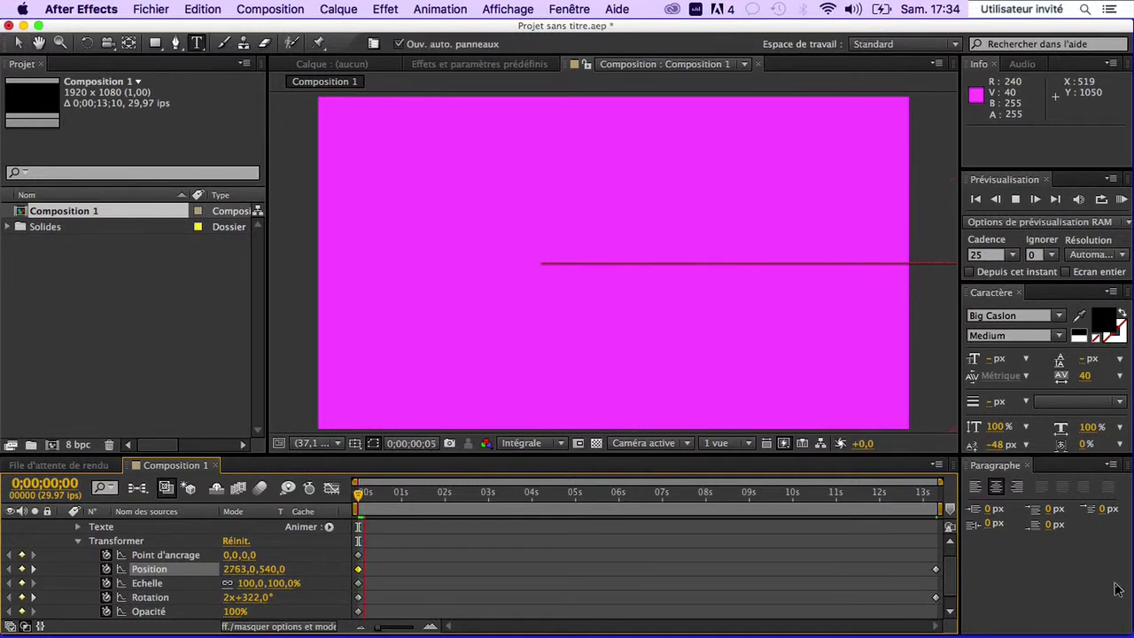
pyautogui.press('space')
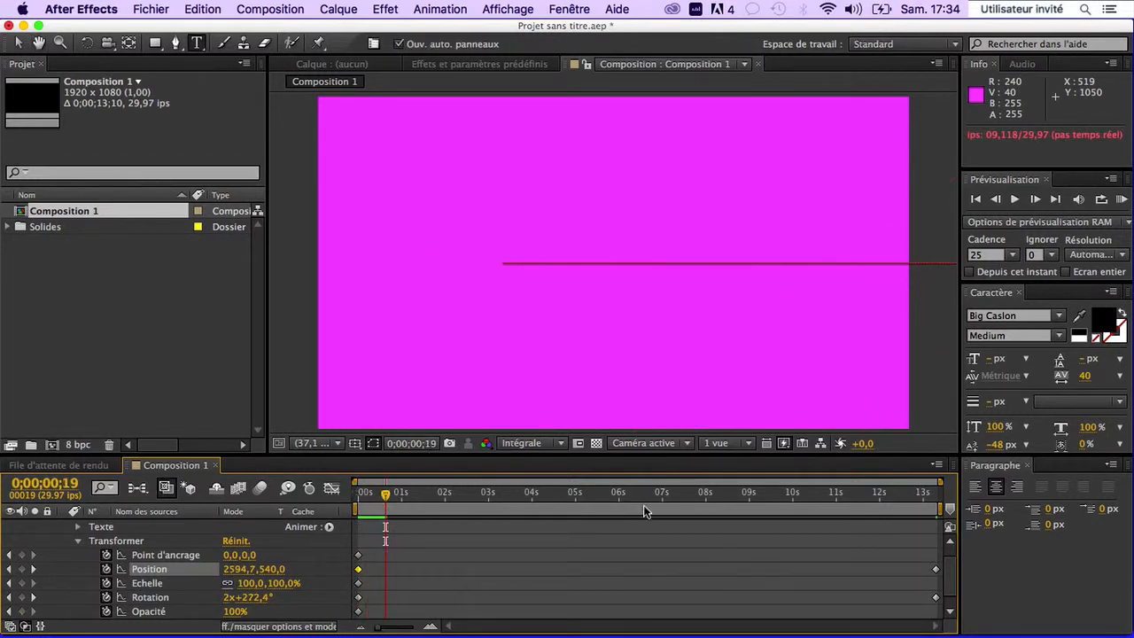
pyautogui.moveTo(387, 496); pyautogui.dragTo(966, 521)
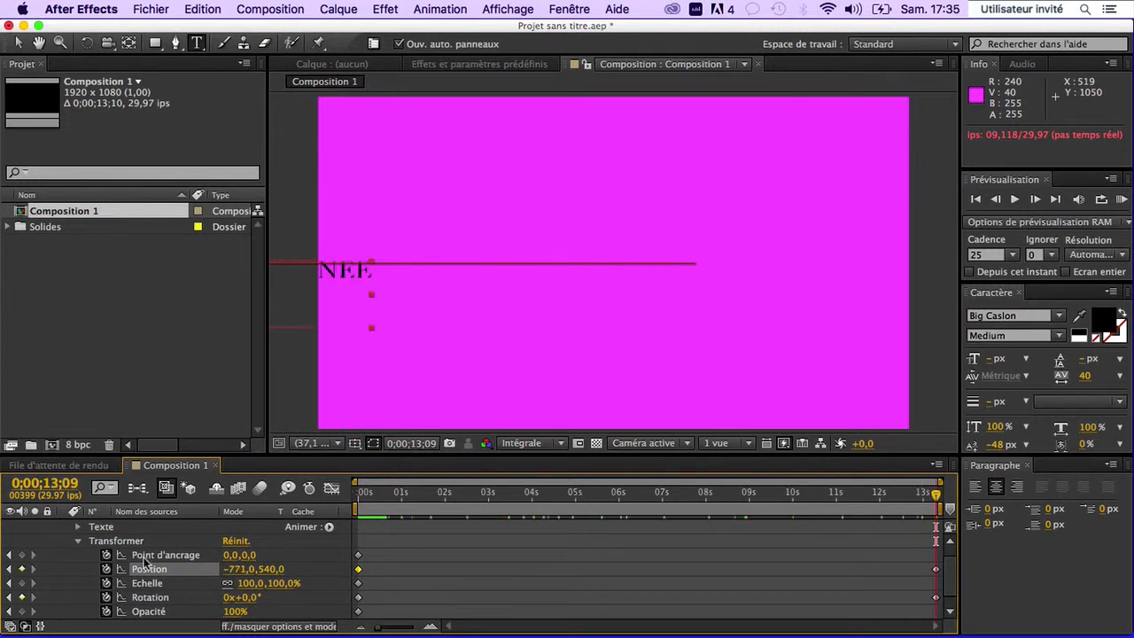
# Step: Apply the Colorama effect to the Magenta uni 1 layer and set its Changement de phase to about 11x+323°
pyautogui.click(78, 542)
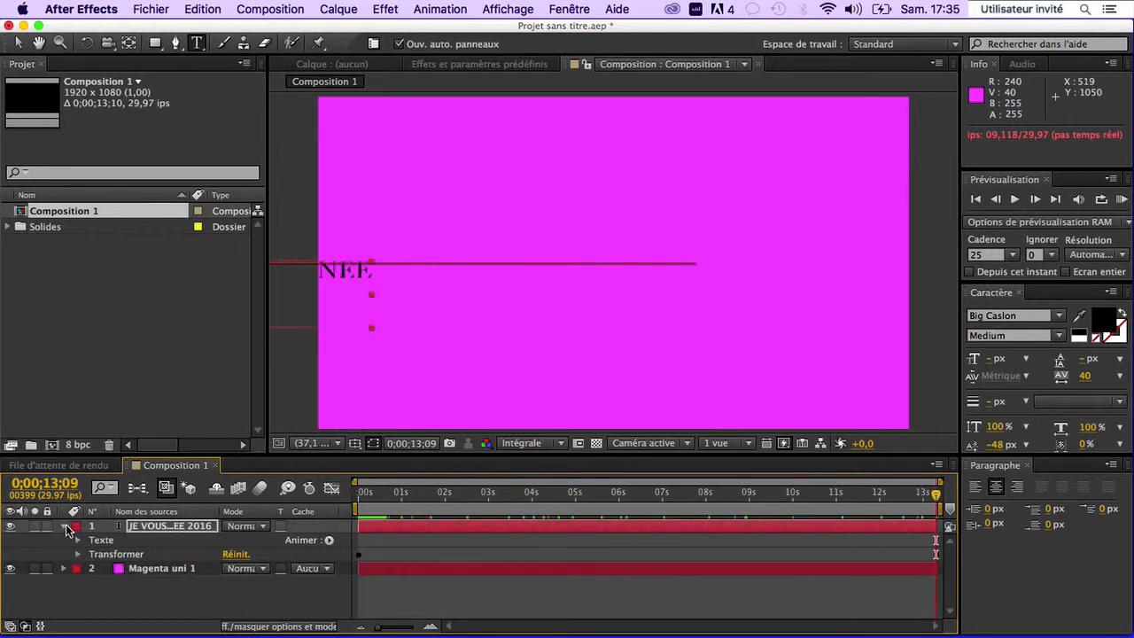
pyautogui.click(67, 528)
pyautogui.click(149, 541)
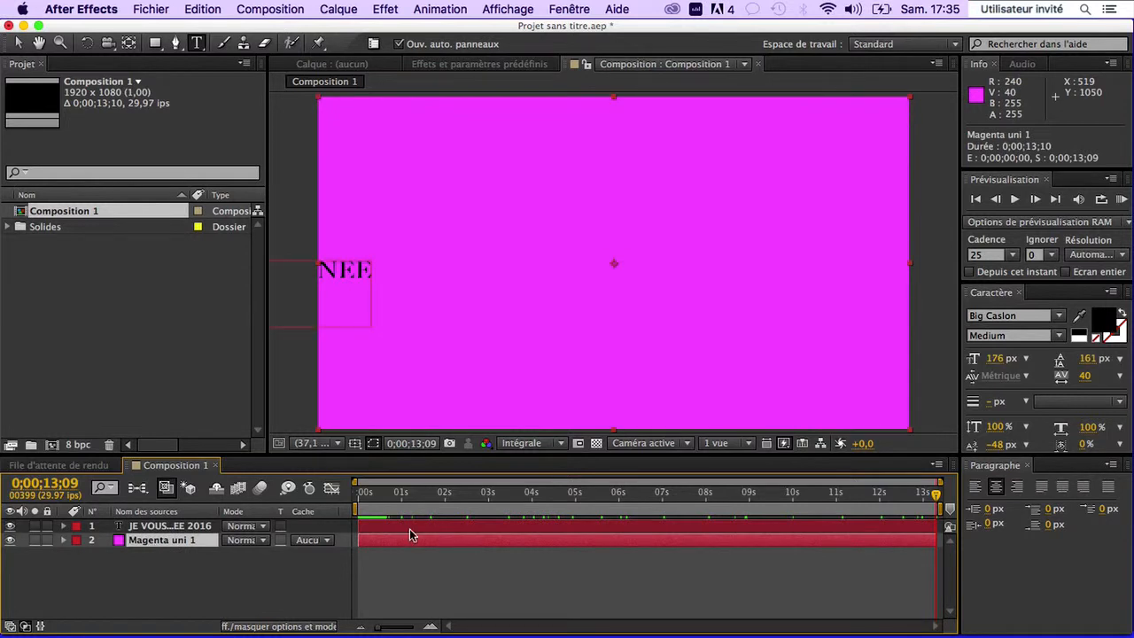
pyautogui.click(395, 8)
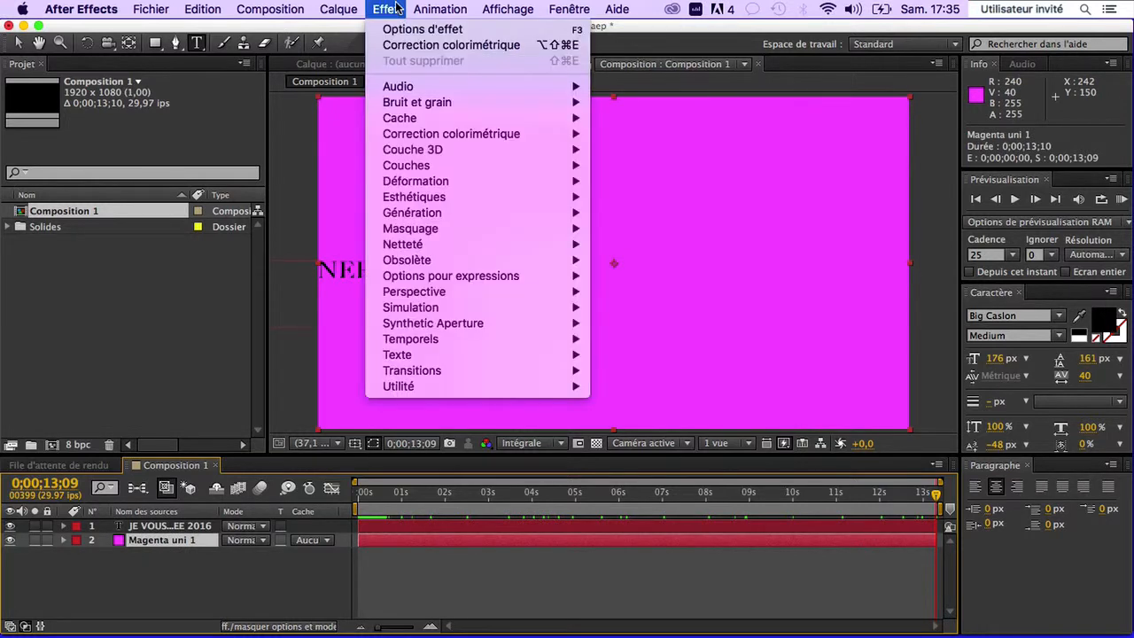
pyautogui.moveTo(452, 135)
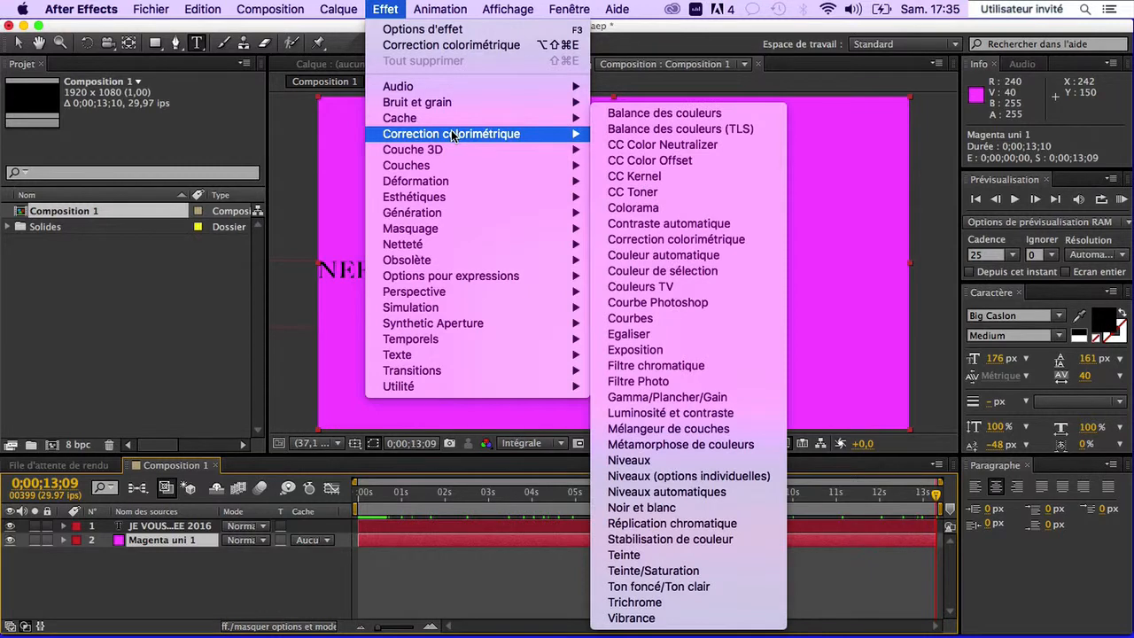
pyautogui.click(689, 209)
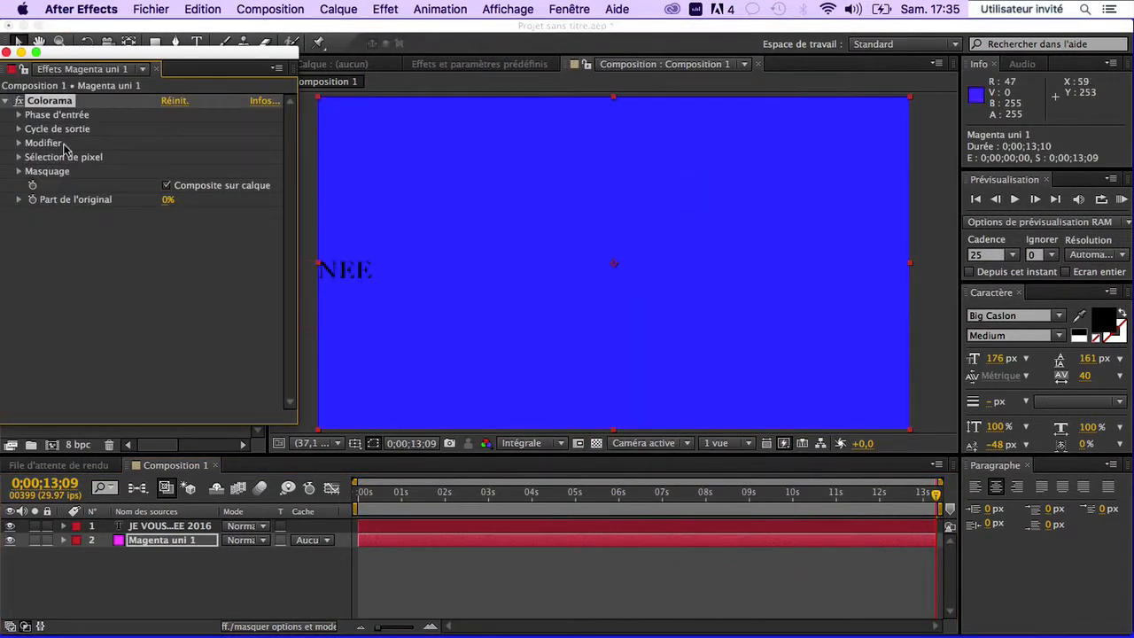
pyautogui.click(19, 115)
pyautogui.moveTo(179, 205); pyautogui.dragTo(253, 254)
# Step: At the first frame, start keyframing the Changement de phase property of Colorama on the Magenta uni 1 layer
pyautogui.moveTo(376, 502); pyautogui.dragTo(354, 509)
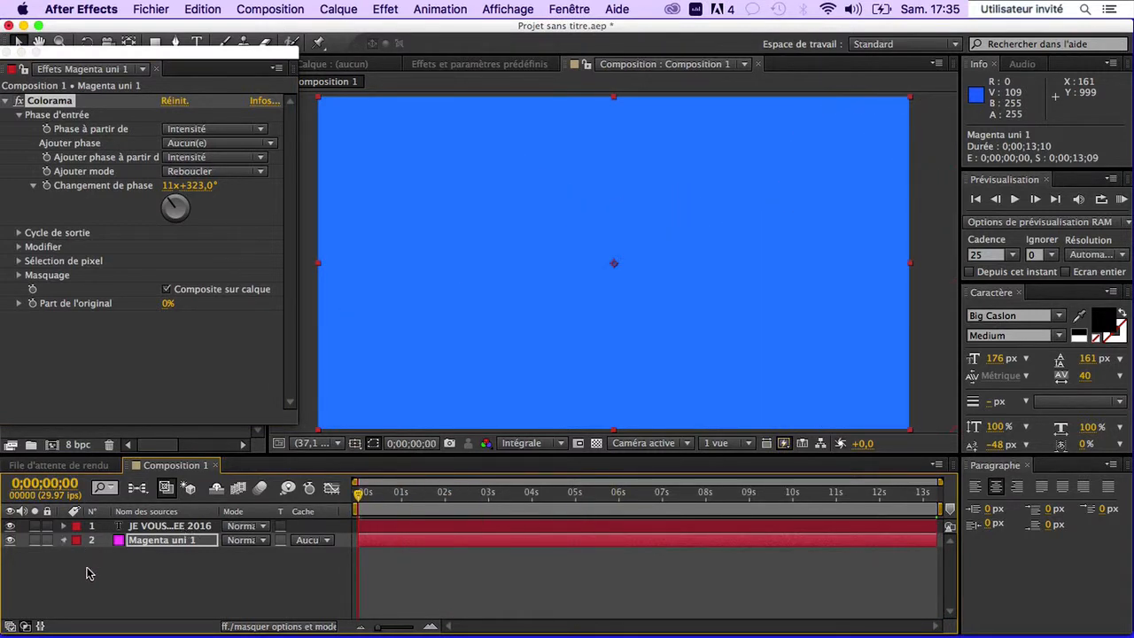
pyautogui.click(78, 554)
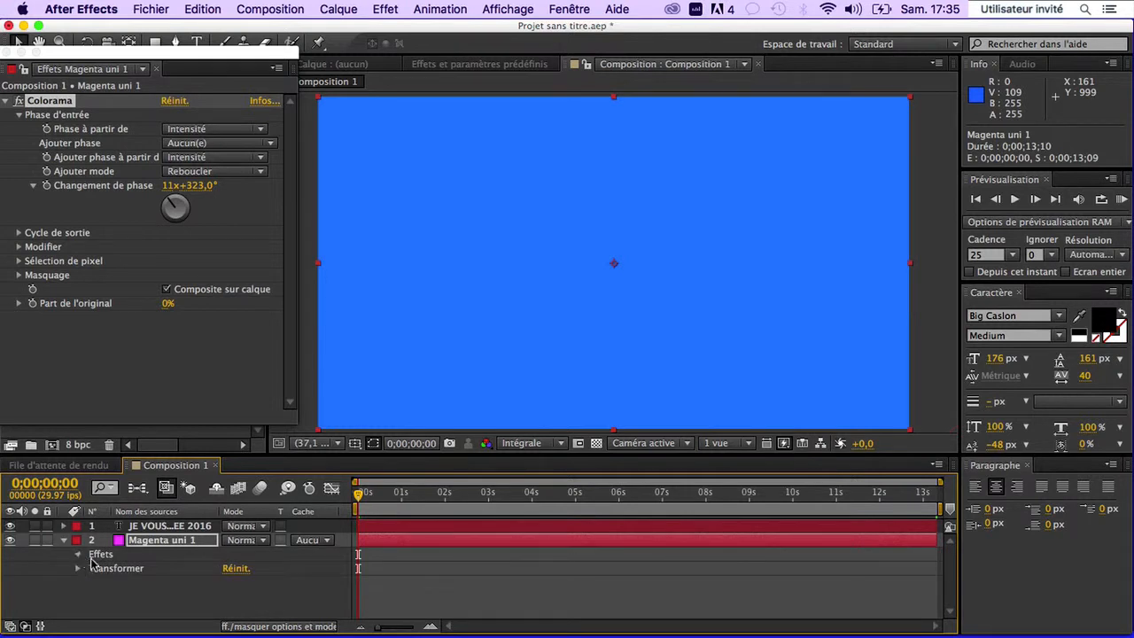
pyautogui.click(92, 569)
pyautogui.scroll(-1, 100, 576)
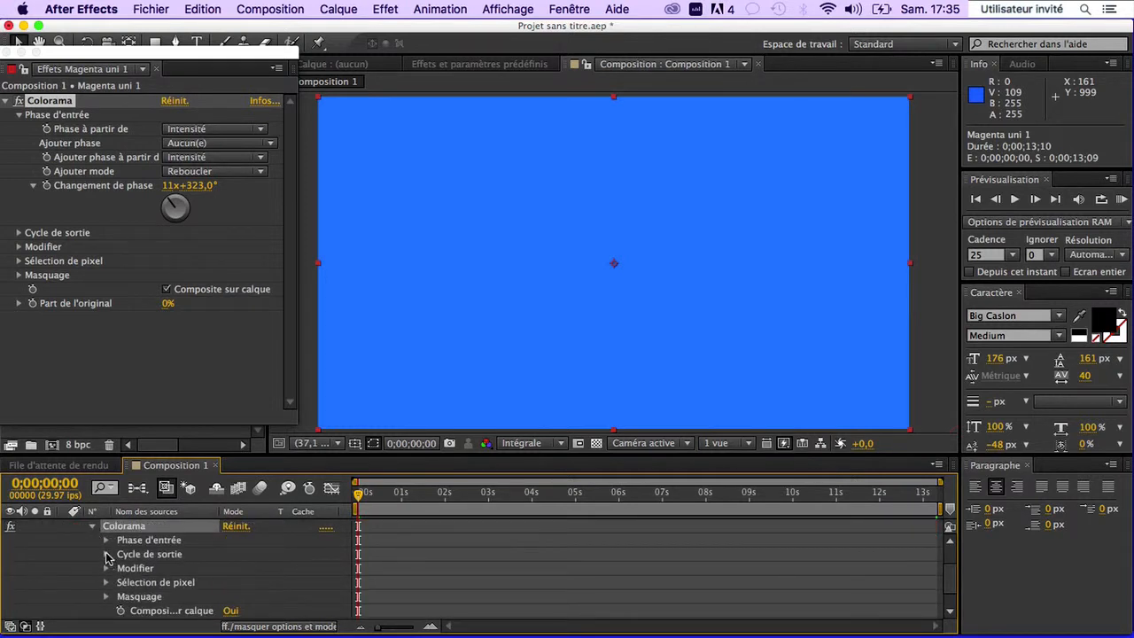
pyautogui.click(107, 555)
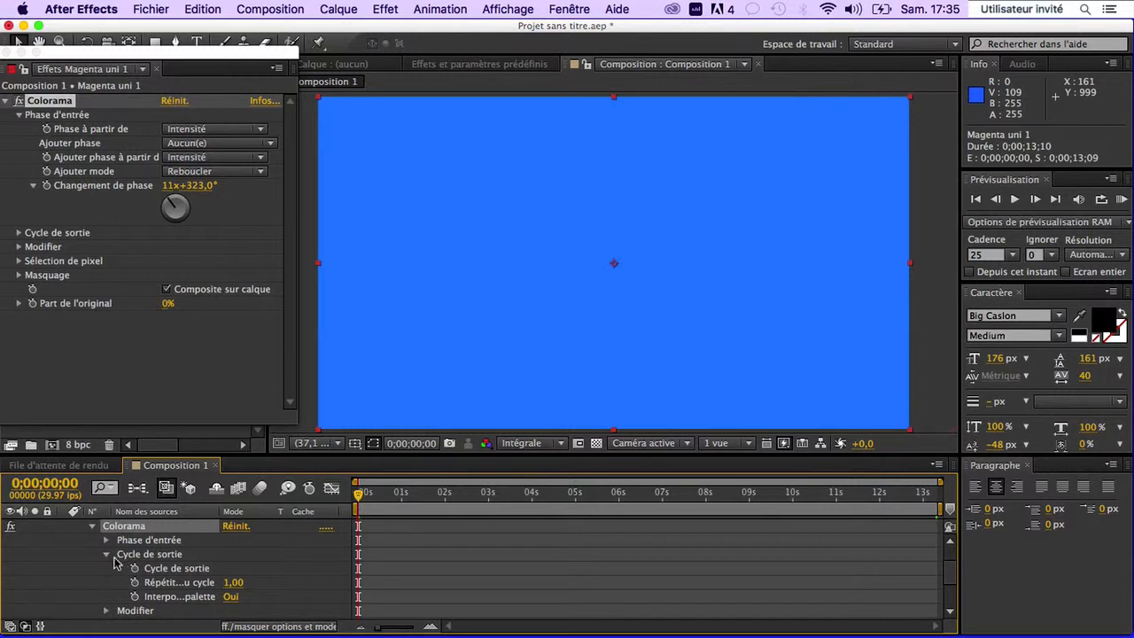
pyautogui.click(106, 555)
pyautogui.click(107, 540)
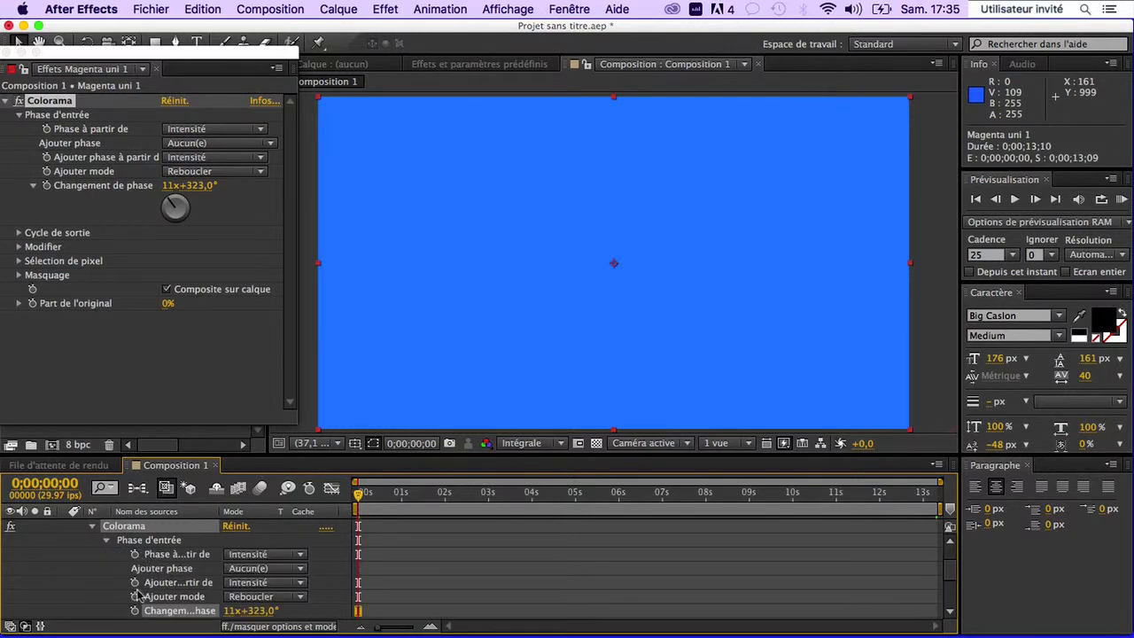
pyautogui.click(135, 611)
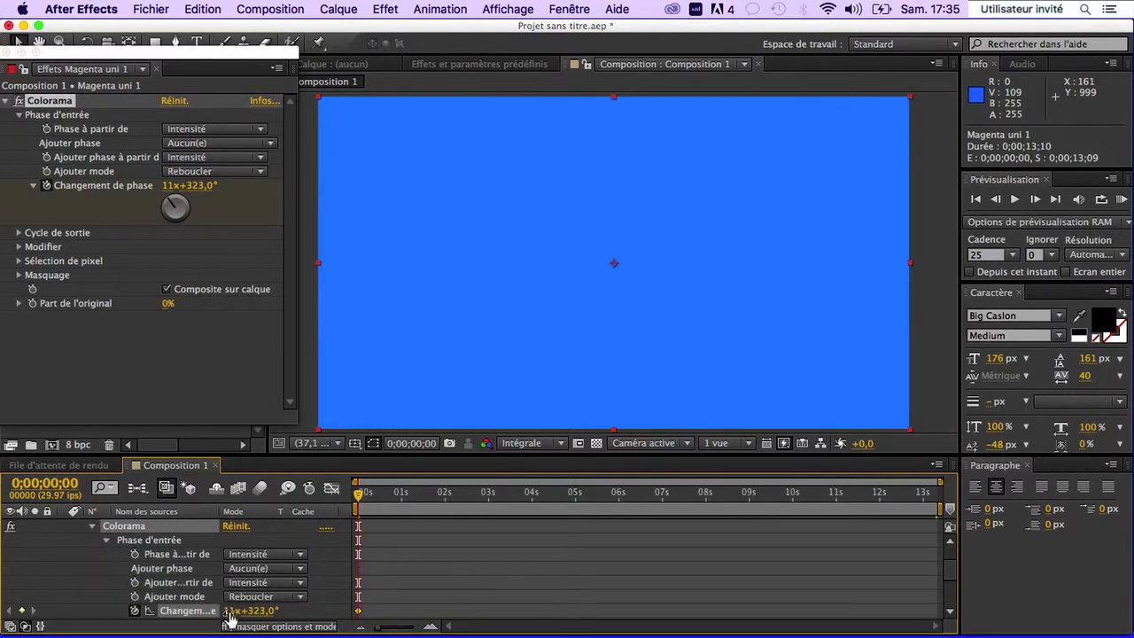
# Step: Set the Changement de phase value at the first frame to 0x+0,0°
pyautogui.click(232, 611)
pyautogui.write('0')
pyautogui.press('Tab')
pyautogui.write('0')
pyautogui.press('Return')
# Step: At the last frame, raise Colorama's Changement de phase to about 1076x+0,0°
pyautogui.click(936, 493)
pyautogui.click(617, 550)
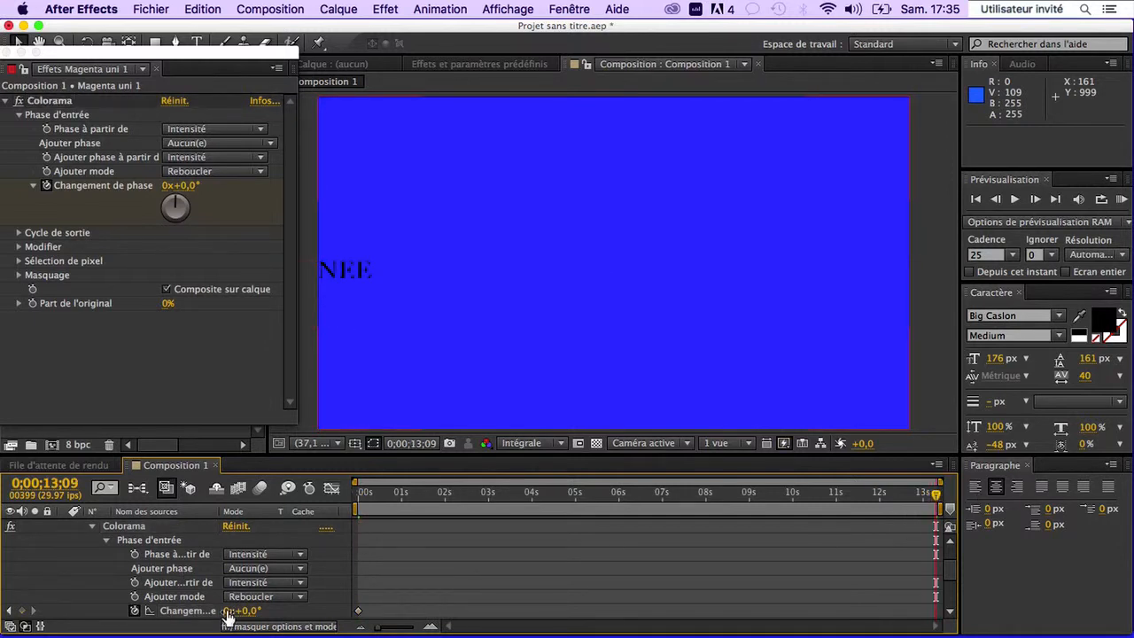
pyautogui.moveTo(227, 610); pyautogui.dragTo(1029, 611)
# Step: Preview the colour-changing background from the first frame to the last, and collapse the Colorama properties
pyautogui.moveTo(416, 493); pyautogui.dragTo(357, 504)
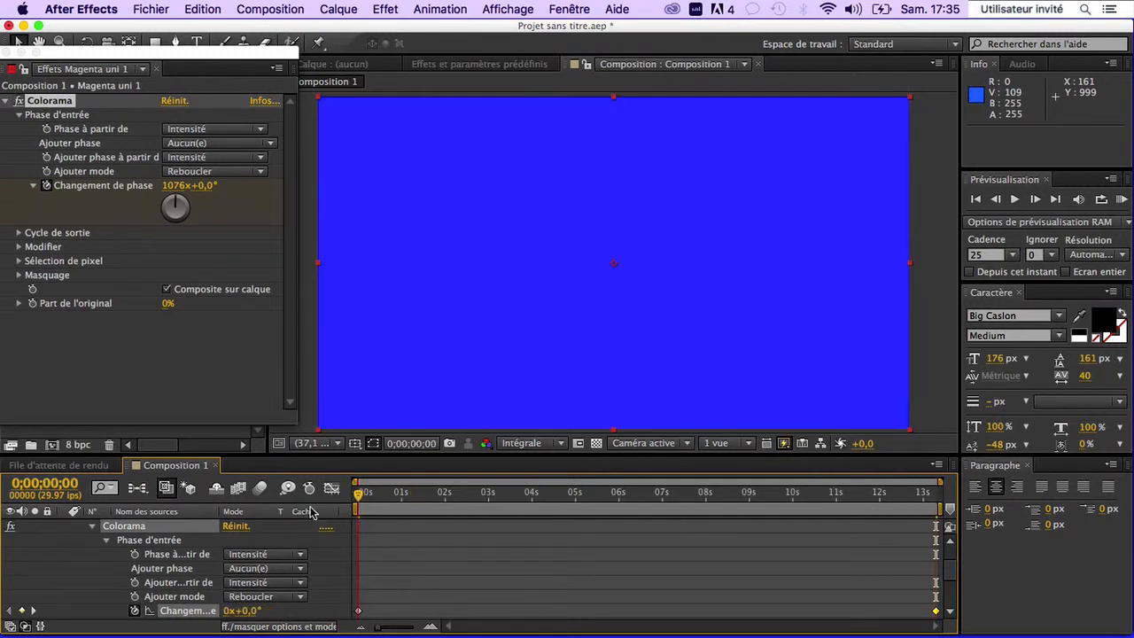
pyautogui.press('KP_0')
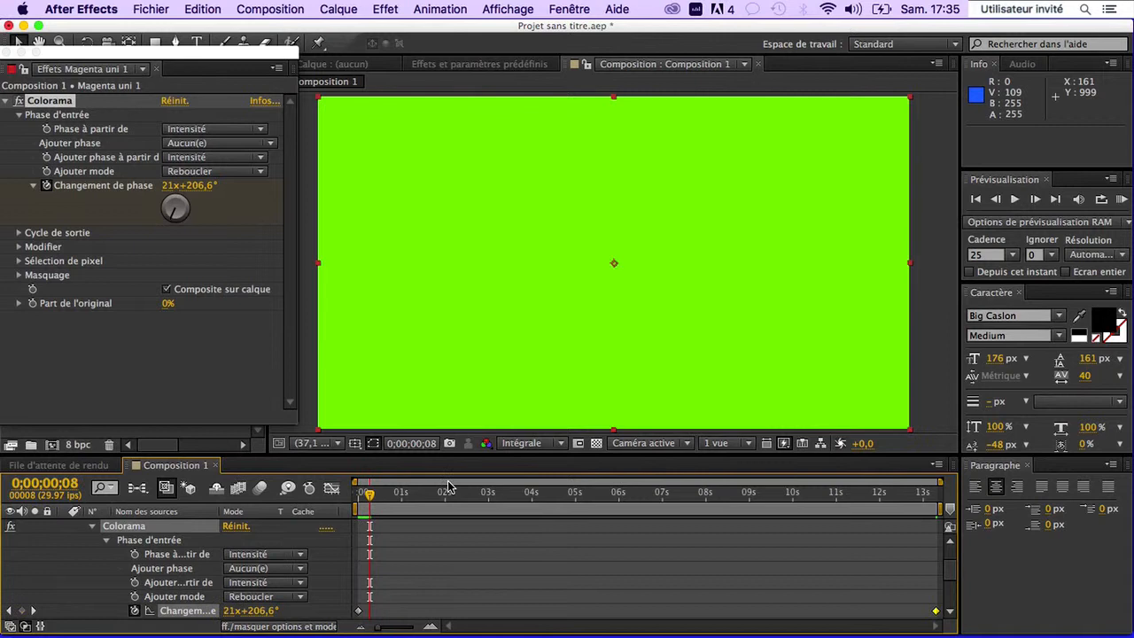
pyautogui.moveTo(470, 494); pyautogui.dragTo(940, 514)
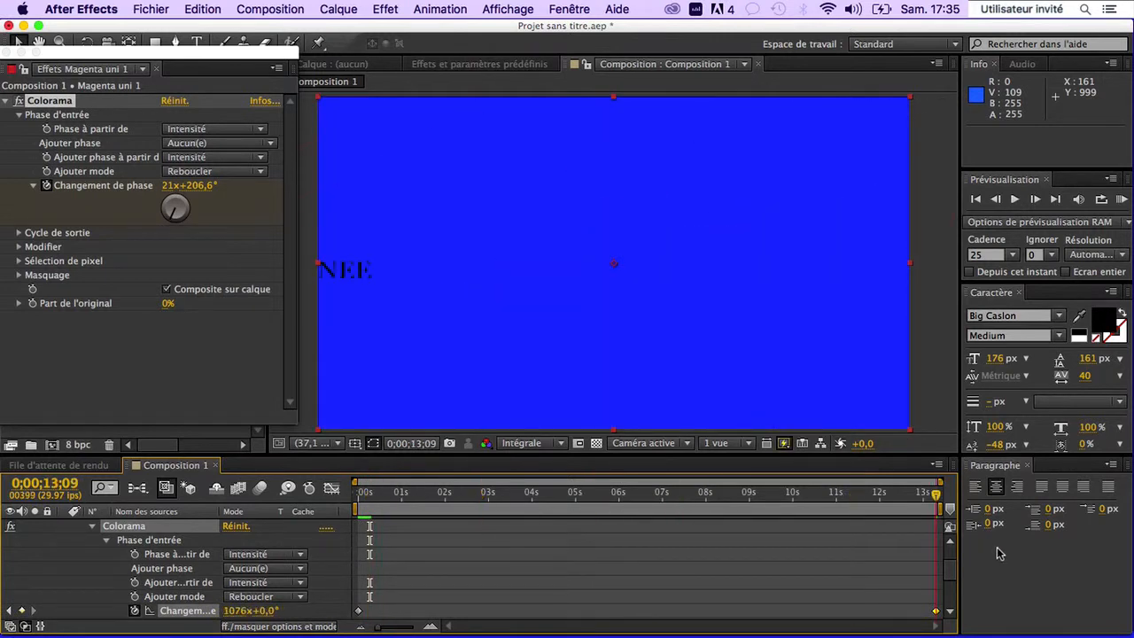
pyautogui.click(93, 529)
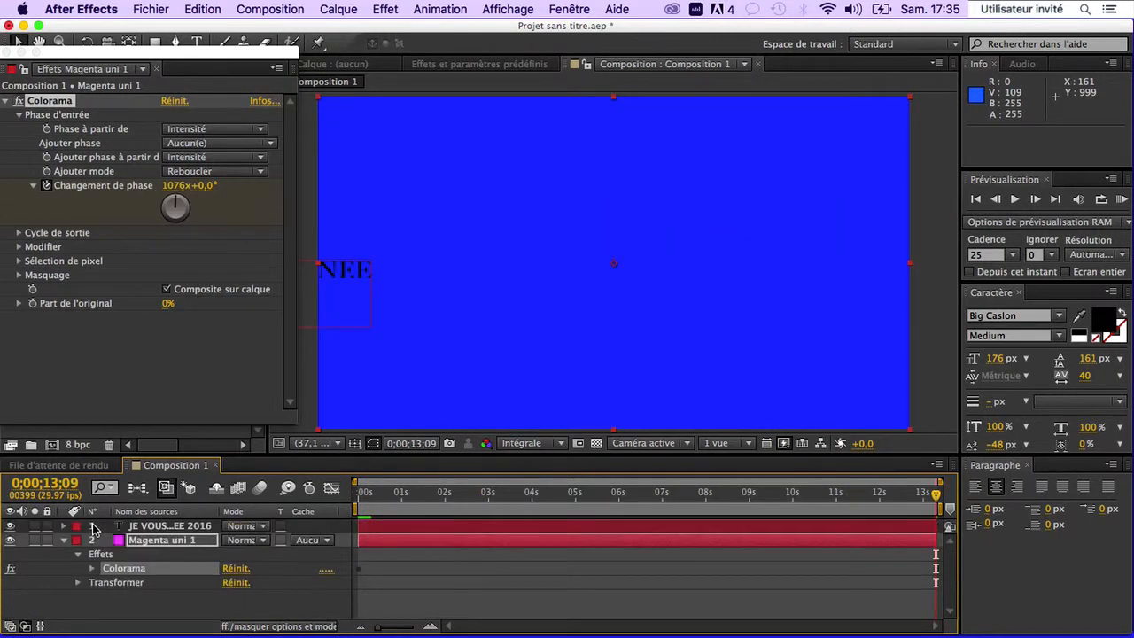
# Step: Close the floating effect controls and import image-de-coeur-9.gif and the Happy-funk MP3 from the WPP BONNE ANNEE folder on the Bureau
pyautogui.click(6, 52)
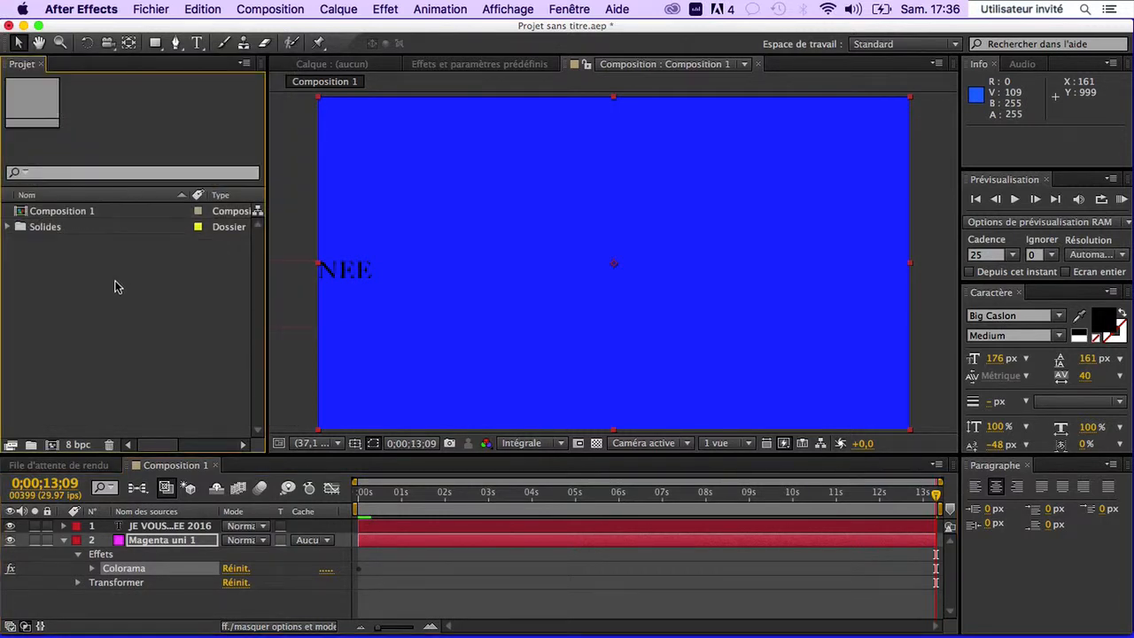
pyautogui.doubleClick(116, 286)
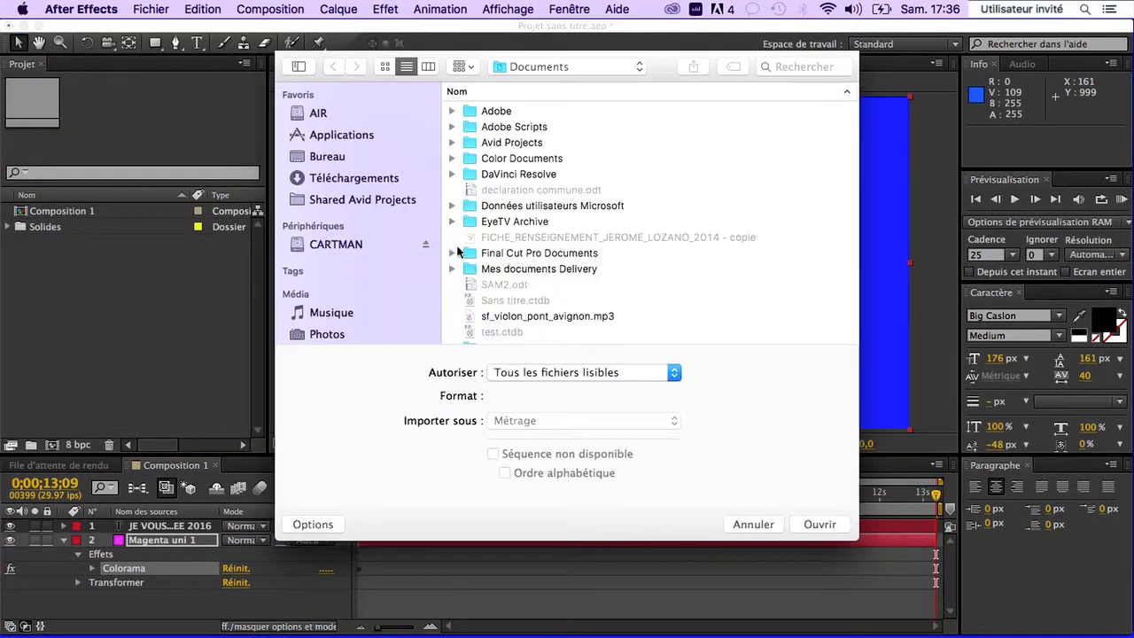
pyautogui.click(353, 159)
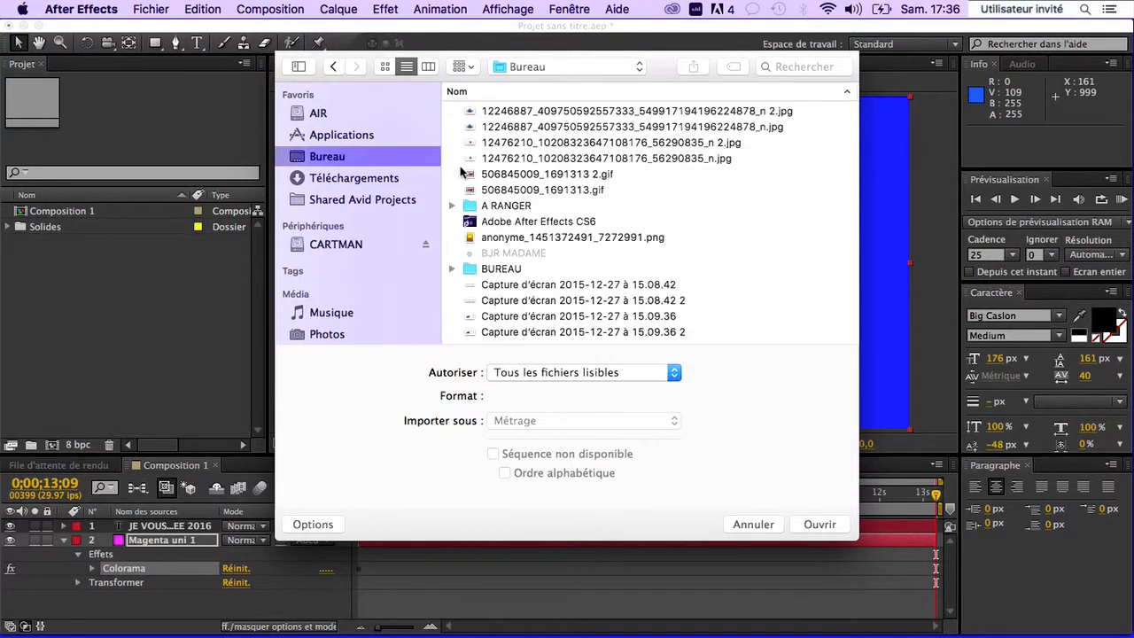
pyautogui.scroll(-15, 521, 206)
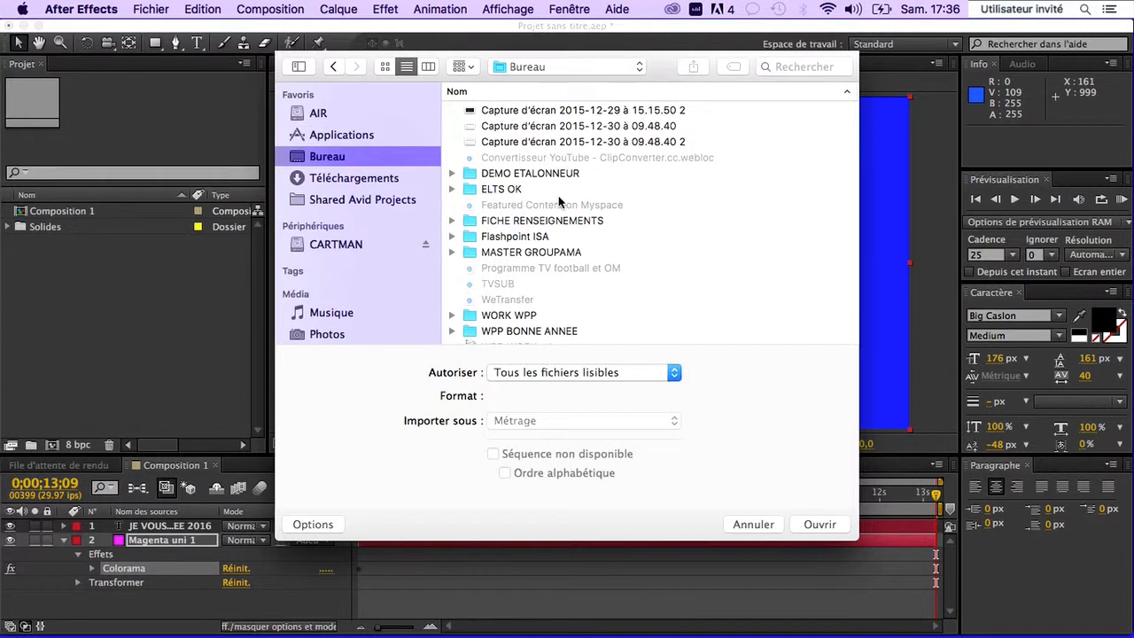
pyautogui.scroll(-2, 558, 202)
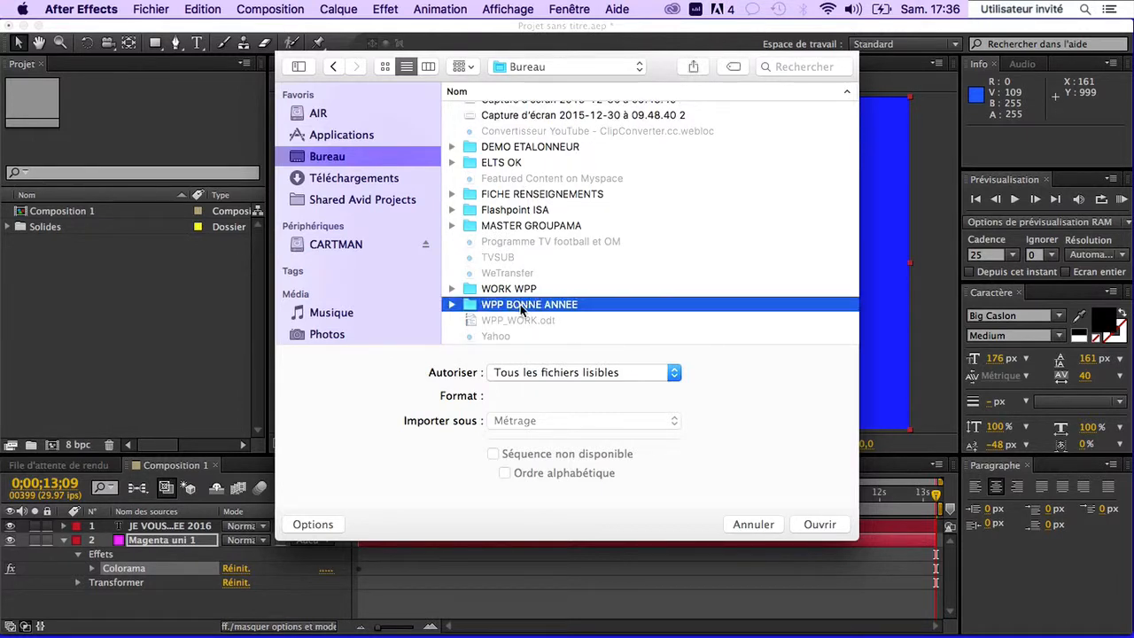
pyautogui.doubleClick(522, 305)
pyautogui.press('super+a')
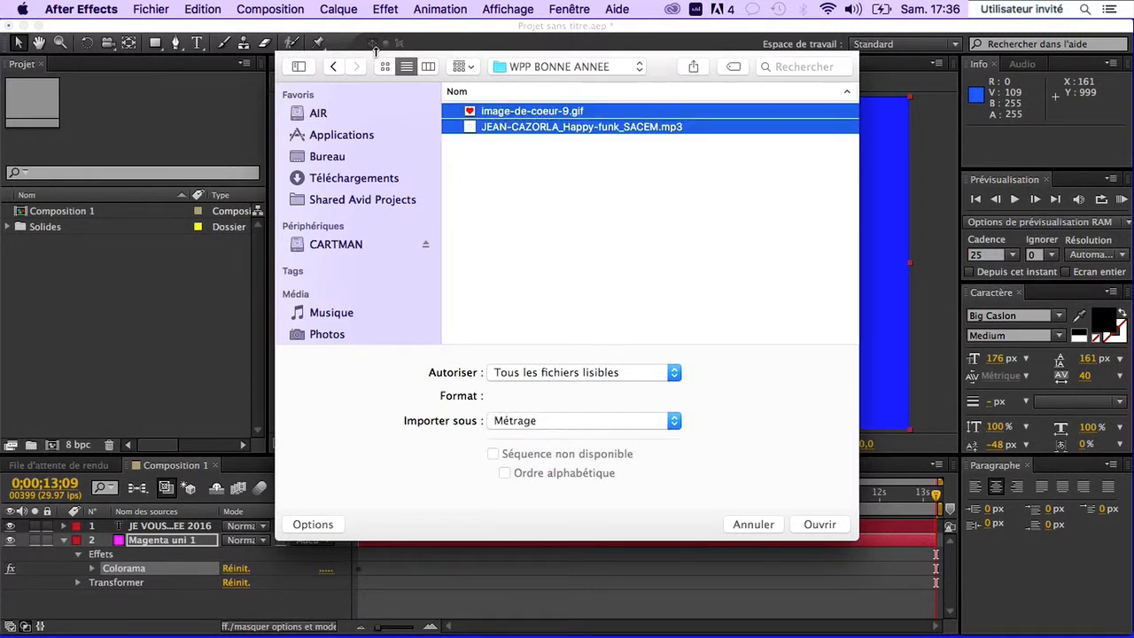
pyautogui.press('Return')
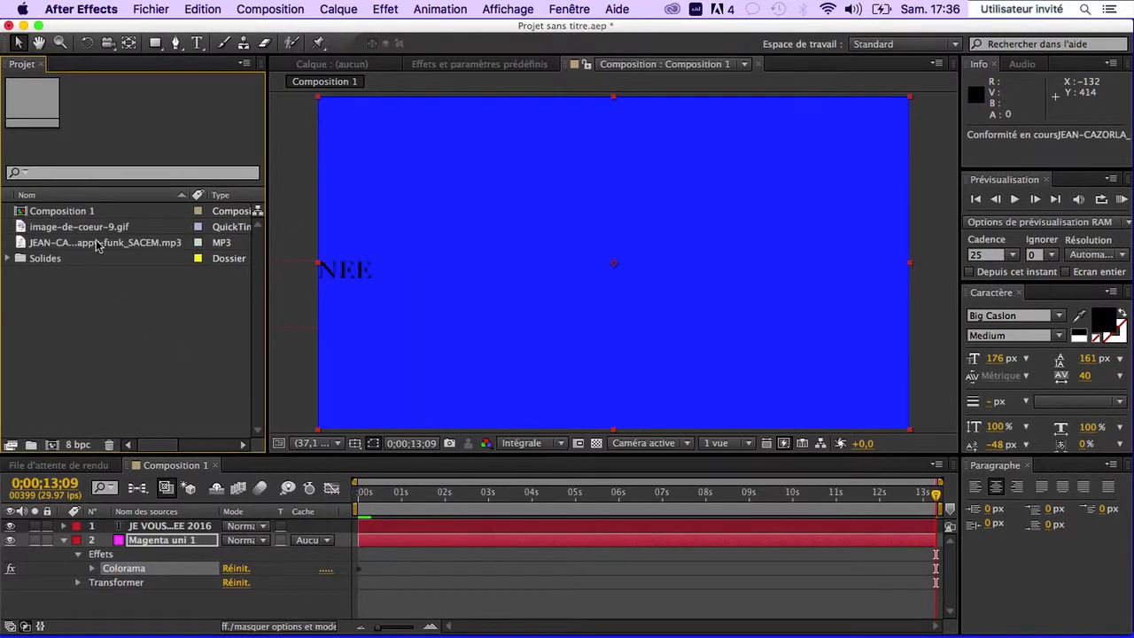
# Step: Add image-de-coeur-9.gif to the composition between the text and Magenta uni 1 layers, and return to the first frame
pyautogui.moveTo(88, 233); pyautogui.dragTo(212, 536)
pyautogui.moveTo(371, 503); pyautogui.dragTo(306, 504)
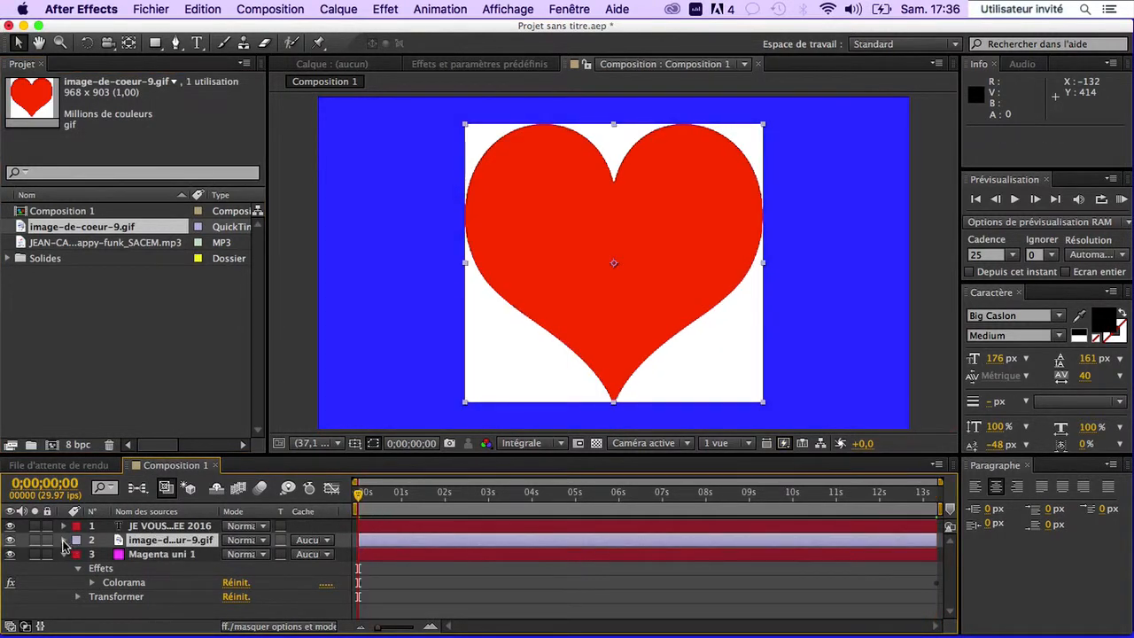
# Step: Keyframe all of the heart layer's transform properties at the first frame and reduce its Echelle to 19%
pyautogui.click(63, 539)
pyautogui.click(78, 554)
pyautogui.moveTo(106, 556); pyautogui.dragTo(105, 622)
pyautogui.scroll(-2, 364, 561)
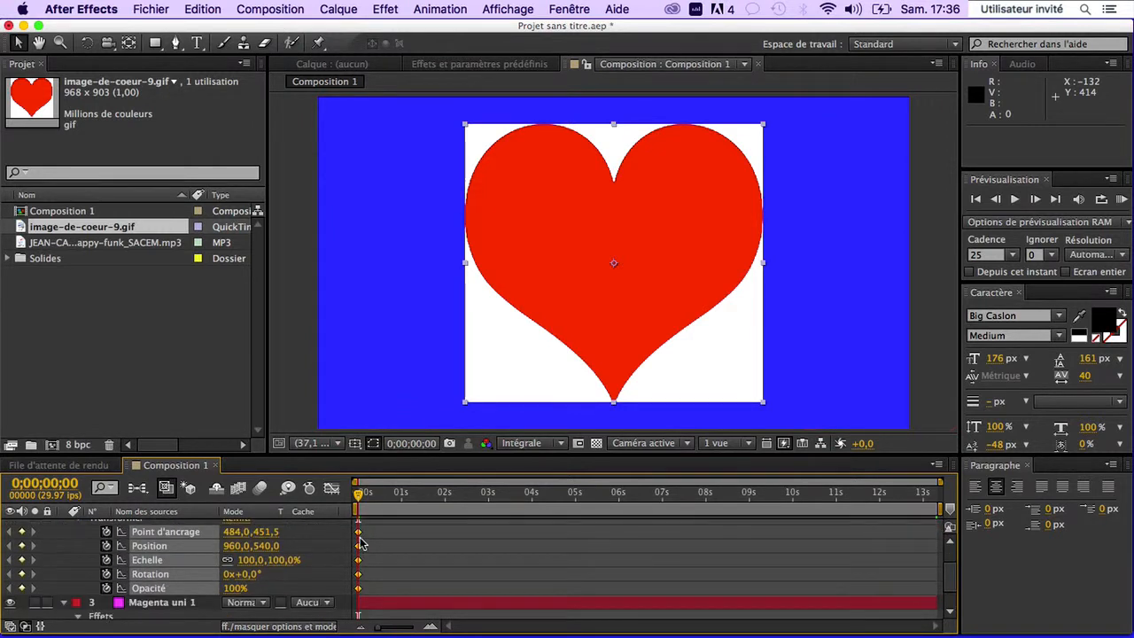
pyautogui.moveTo(261, 561); pyautogui.dragTo(192, 561)
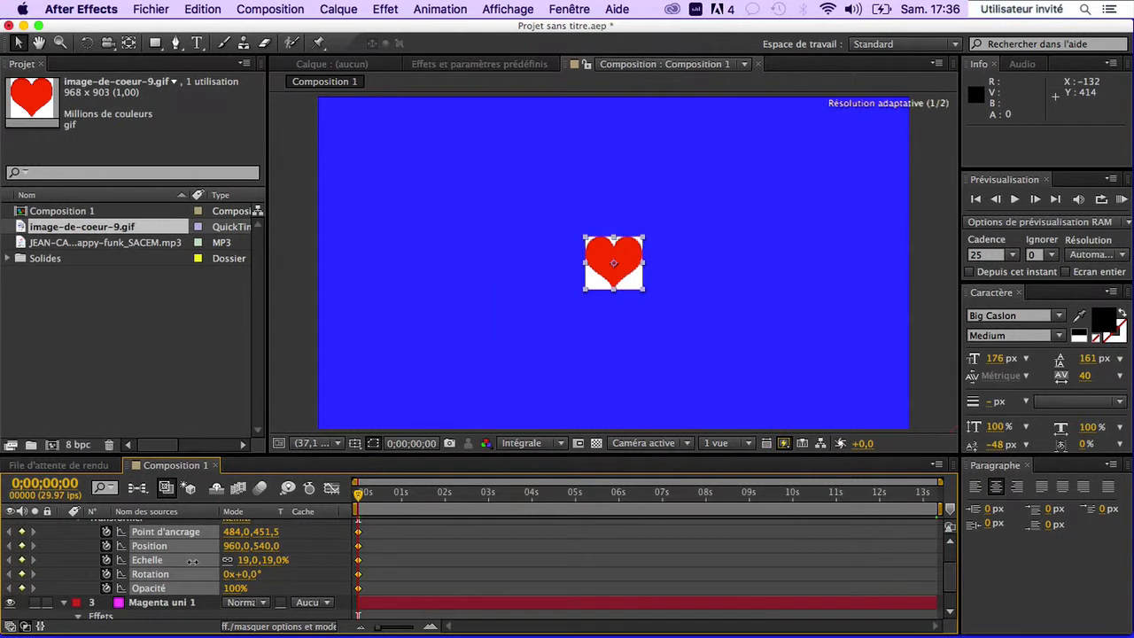
# Step: At the last frame, add keyframes for all the heart's transform properties and enlarge its Echelle to 124%
pyautogui.click(926, 492)
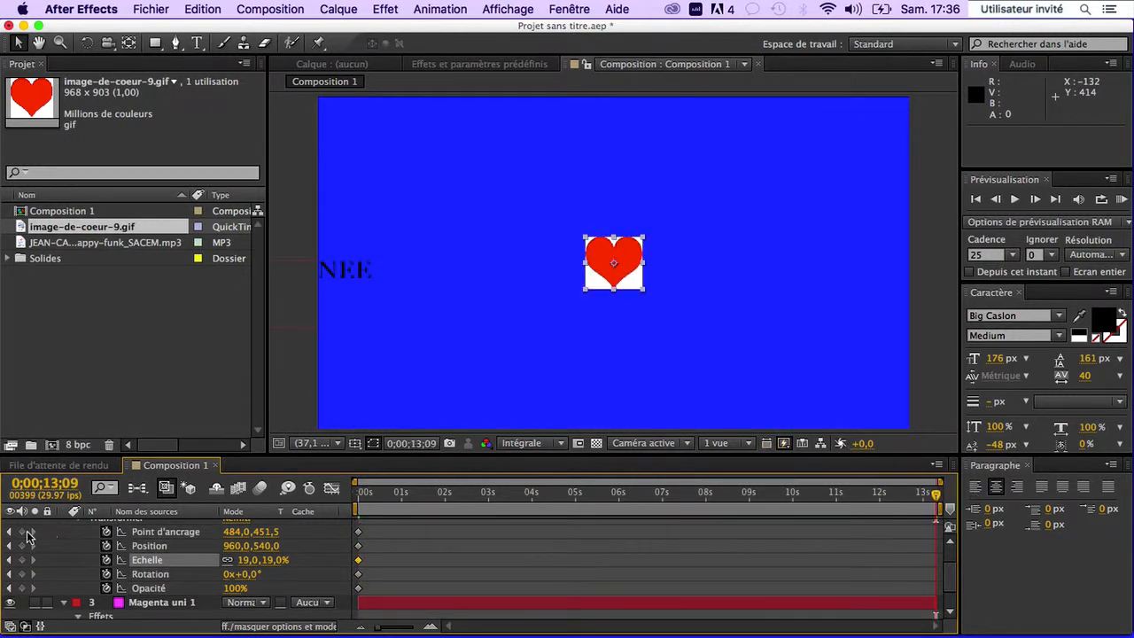
pyautogui.moveTo(22, 532); pyautogui.dragTo(22, 588)
pyautogui.moveTo(272, 568); pyautogui.dragTo(364, 564)
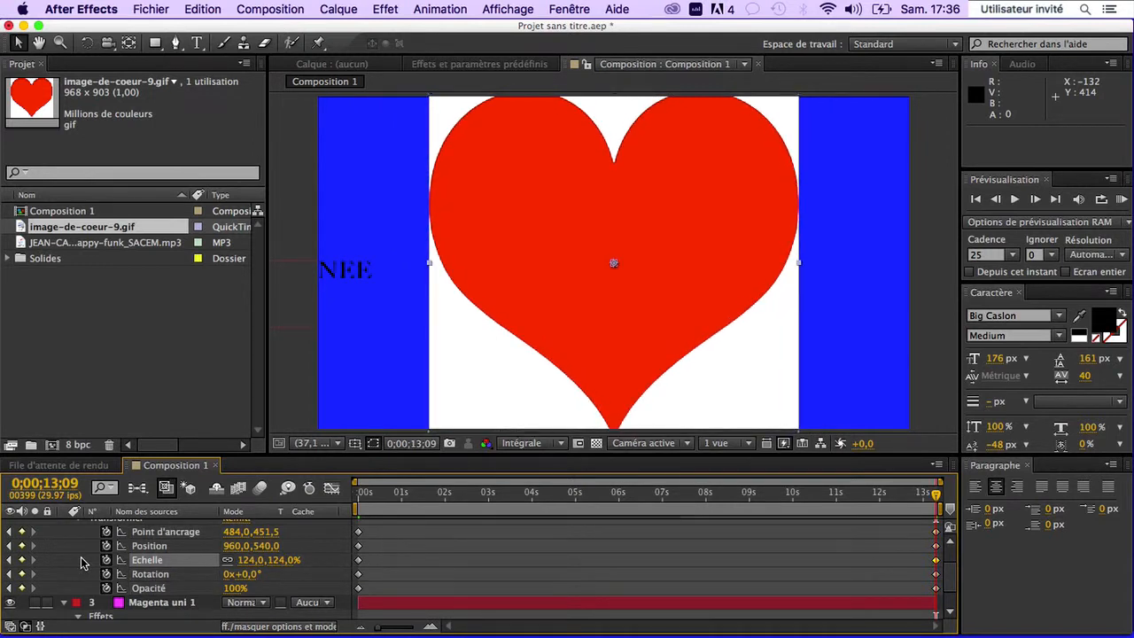
pyautogui.scroll(3, 81, 557)
pyautogui.click(63, 539)
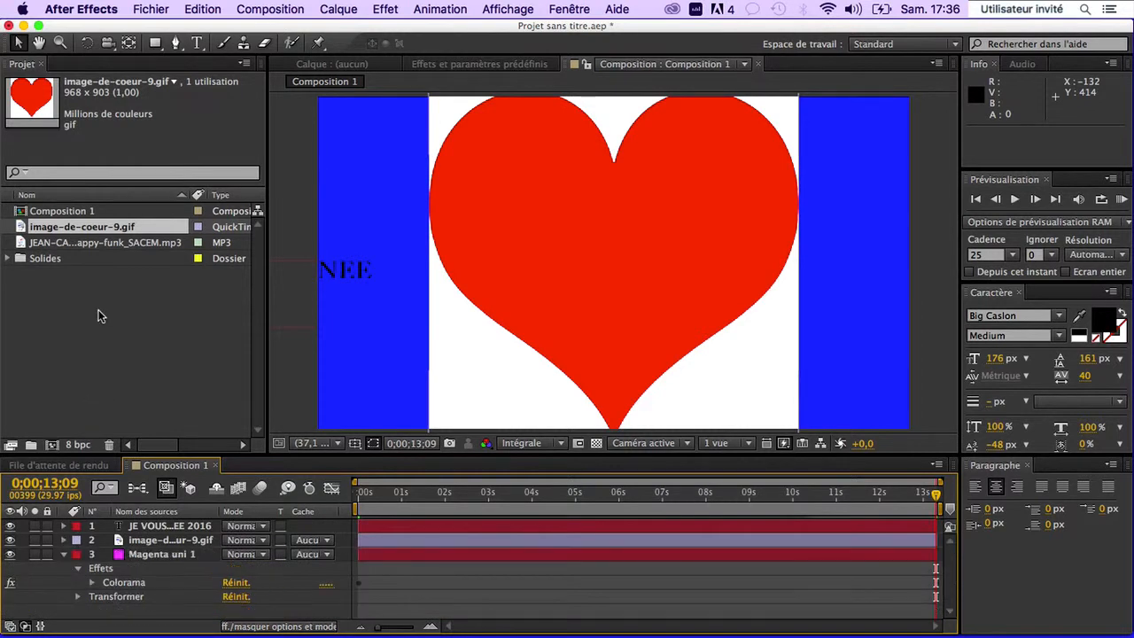
# Step: Add the Happy-funk MP3 as the lowest layer of the composition and return to the first frame
pyautogui.moveTo(70, 243); pyautogui.dragTo(116, 614)
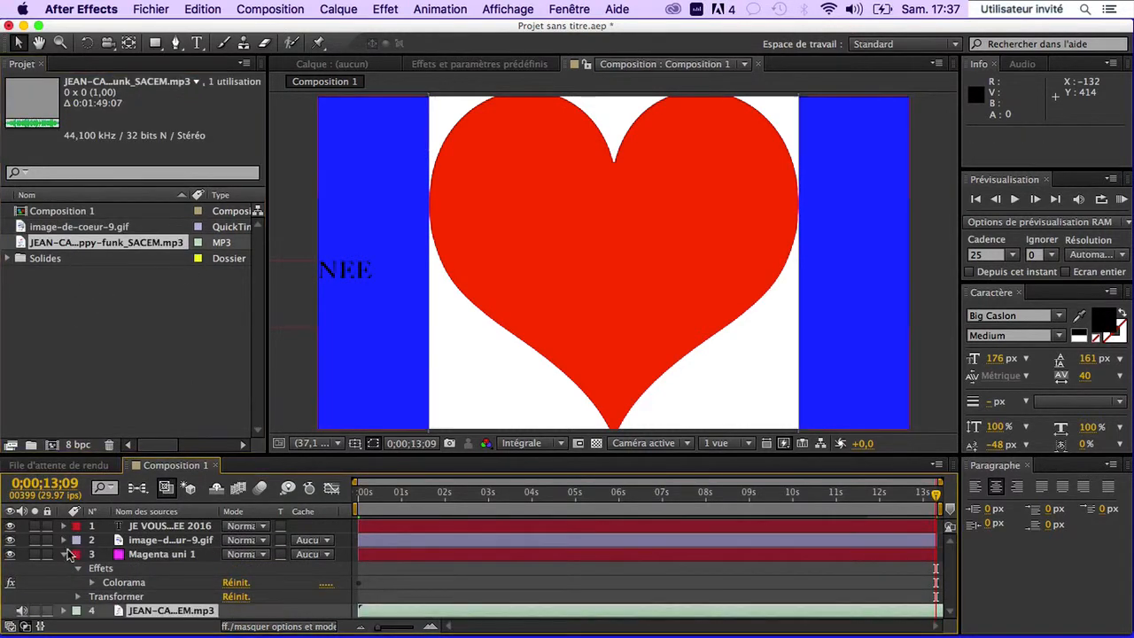
pyautogui.click(63, 553)
pyautogui.press('Home')
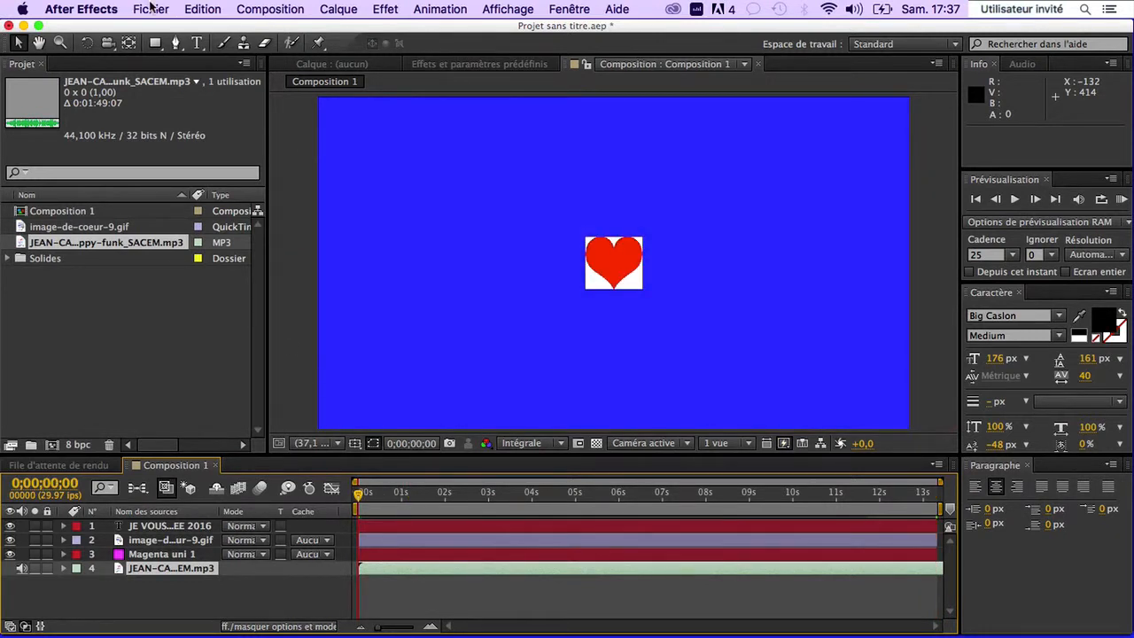
# Step: Start a pre-render of Composition 1, saving it as WPP_TEST_BONNE_ANNEE_2016_V1 in QuickTime format in the WPP BONNE ANNEE folder
pyautogui.click(276, 8)
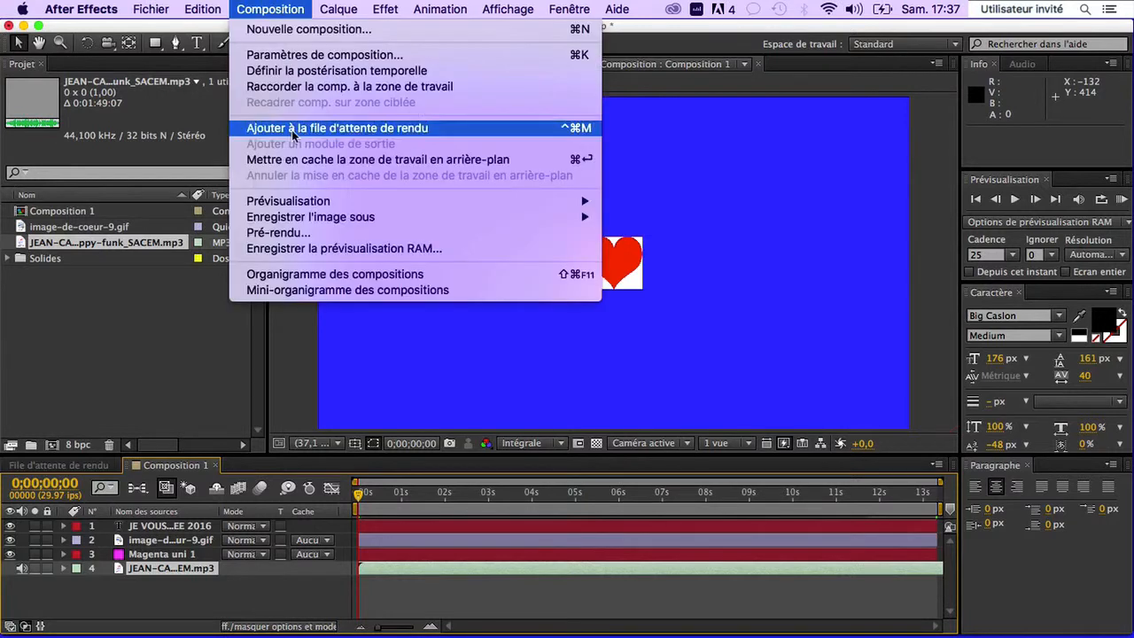
pyautogui.click(308, 235)
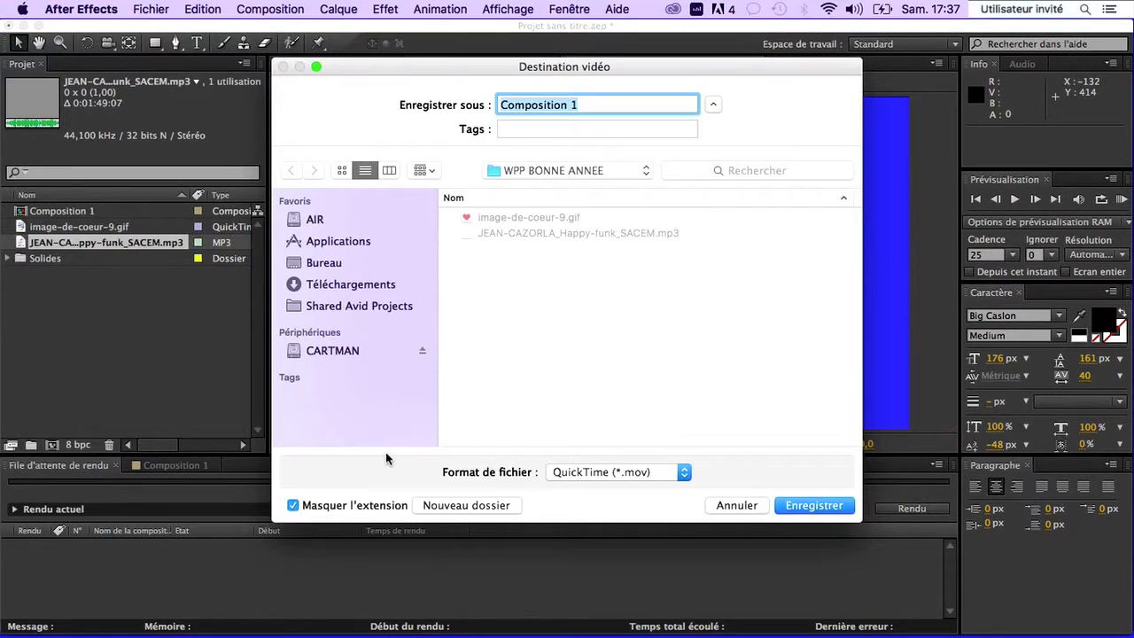
pyautogui.write('WPP_TEST_BONNE_ANNEE_2016_V1')
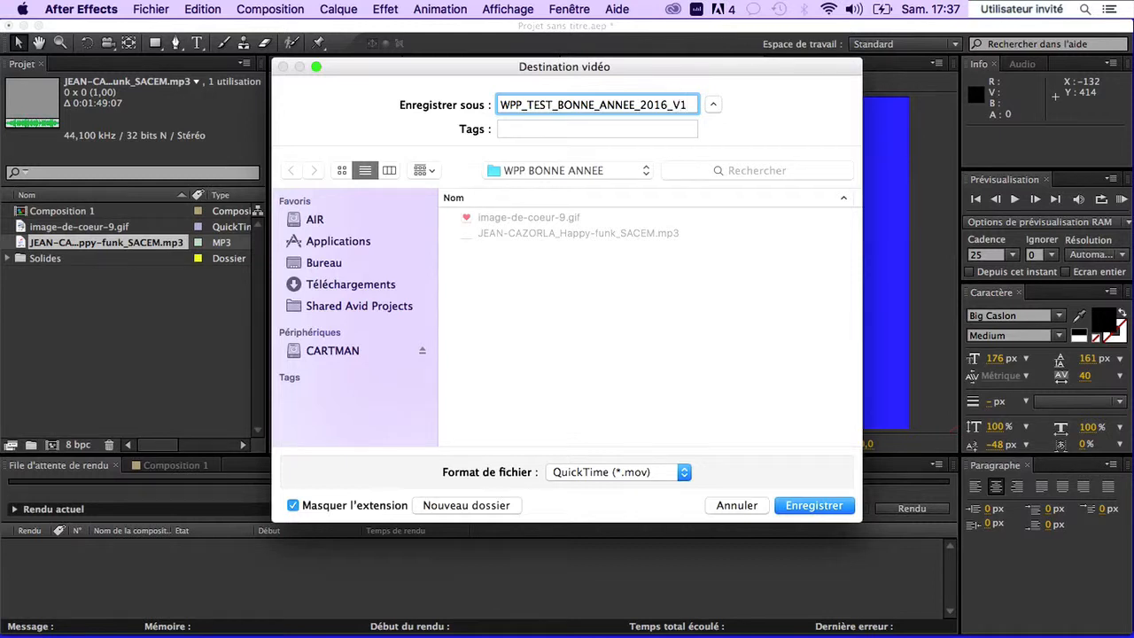
pyautogui.press('Return')
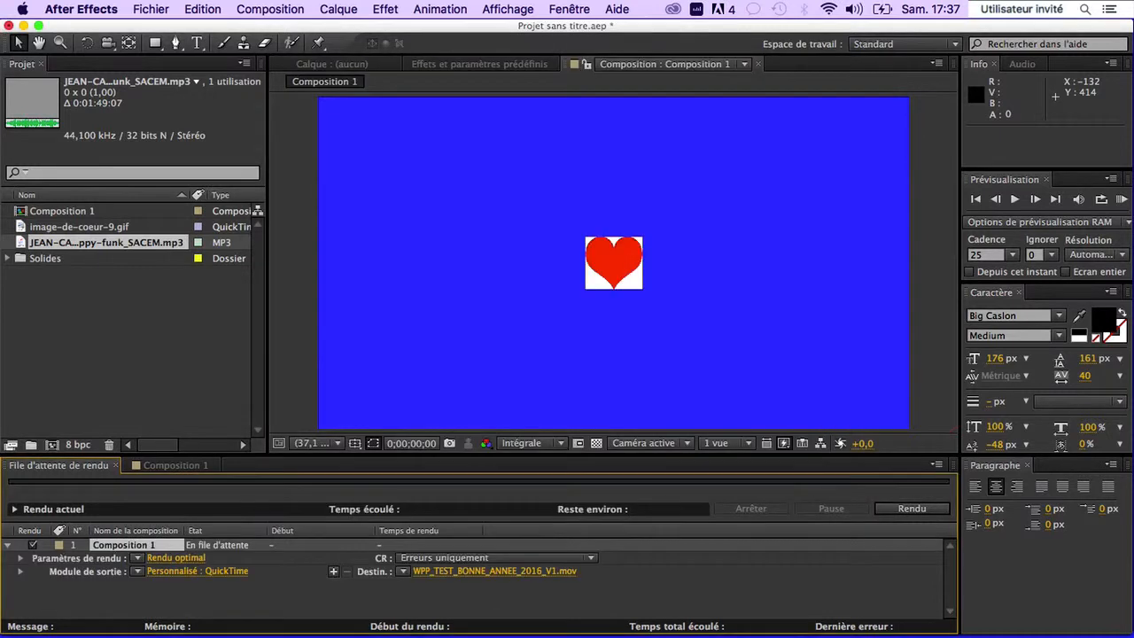
# Step: In the output module settings, keep the QuickTime format and set the video codec to H.261 with a Qualité of 49
pyautogui.click(186, 574)
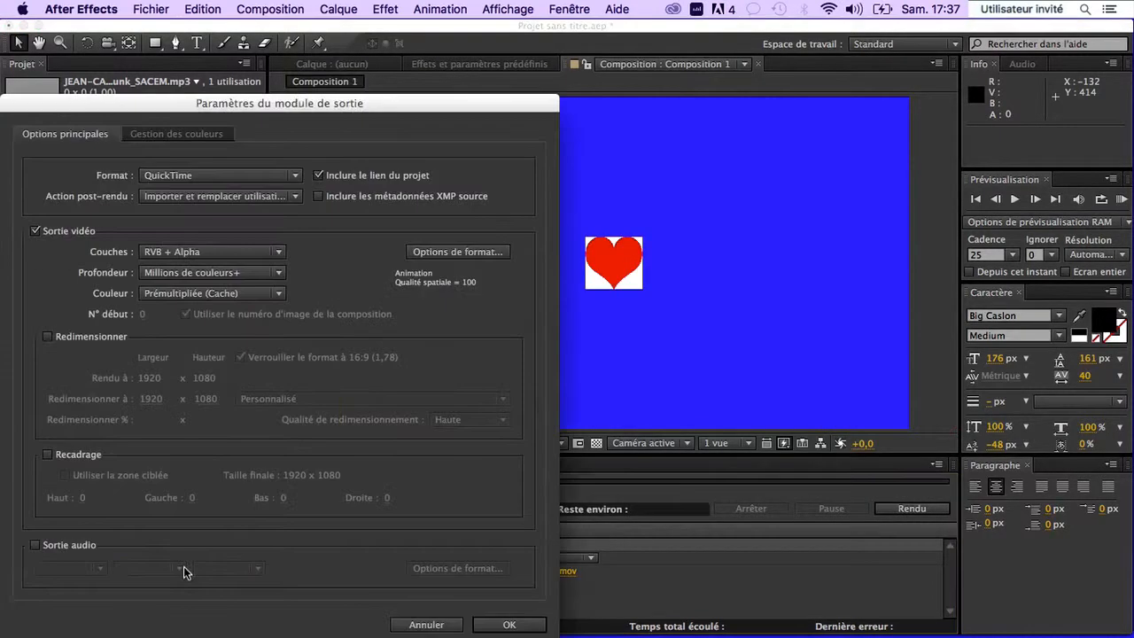
pyautogui.moveTo(362, 110); pyautogui.dragTo(677, 55)
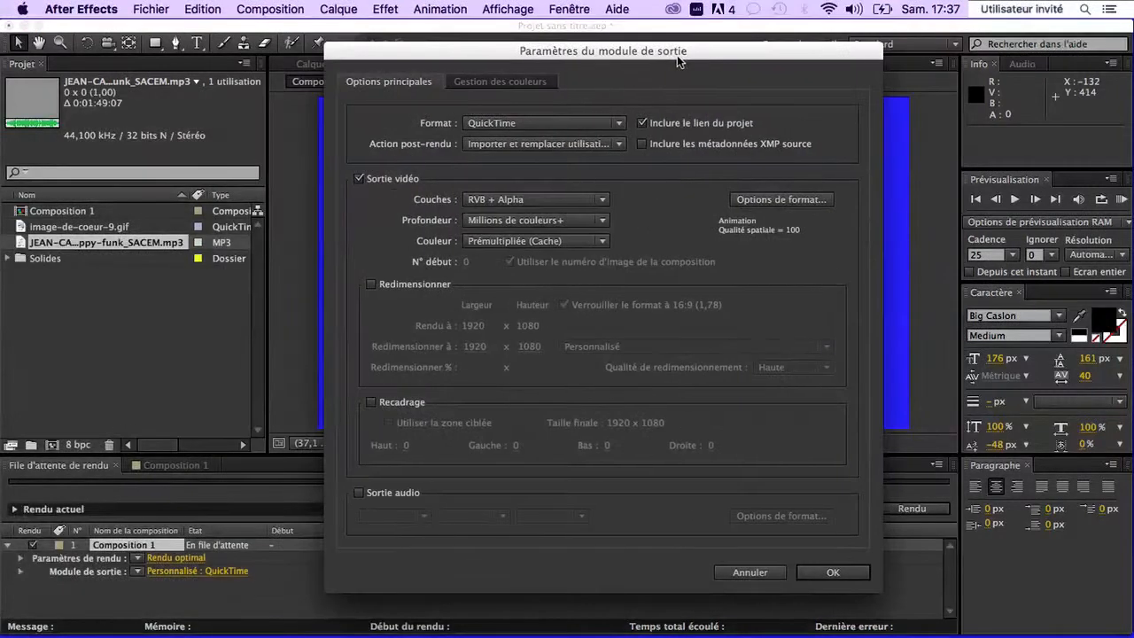
pyautogui.click(547, 125)
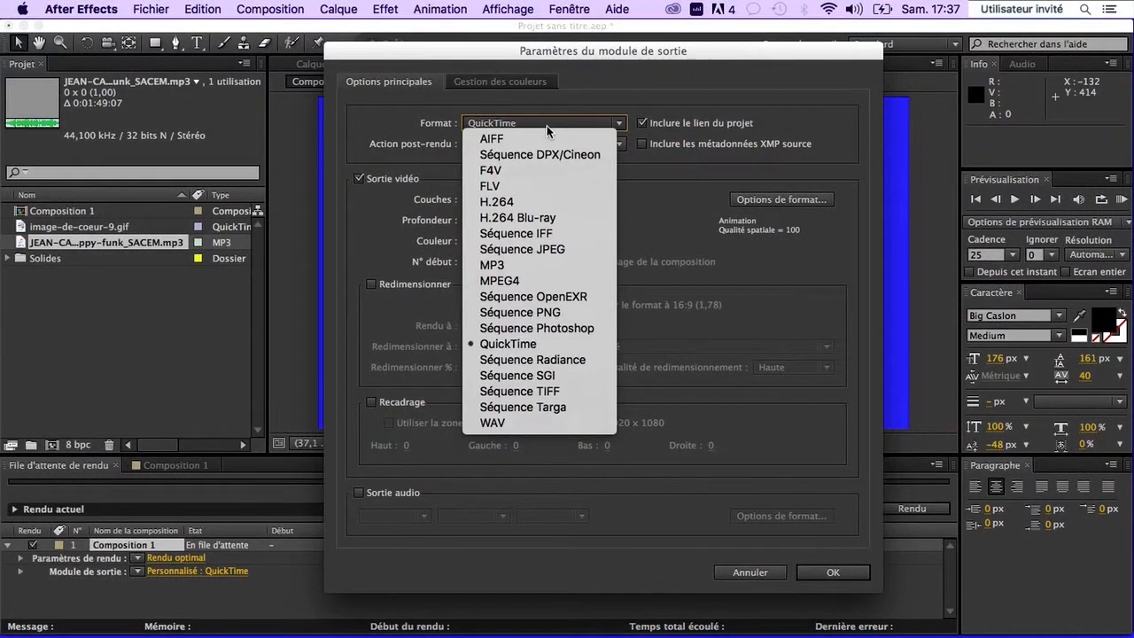
pyautogui.click(547, 131)
pyautogui.click(780, 199)
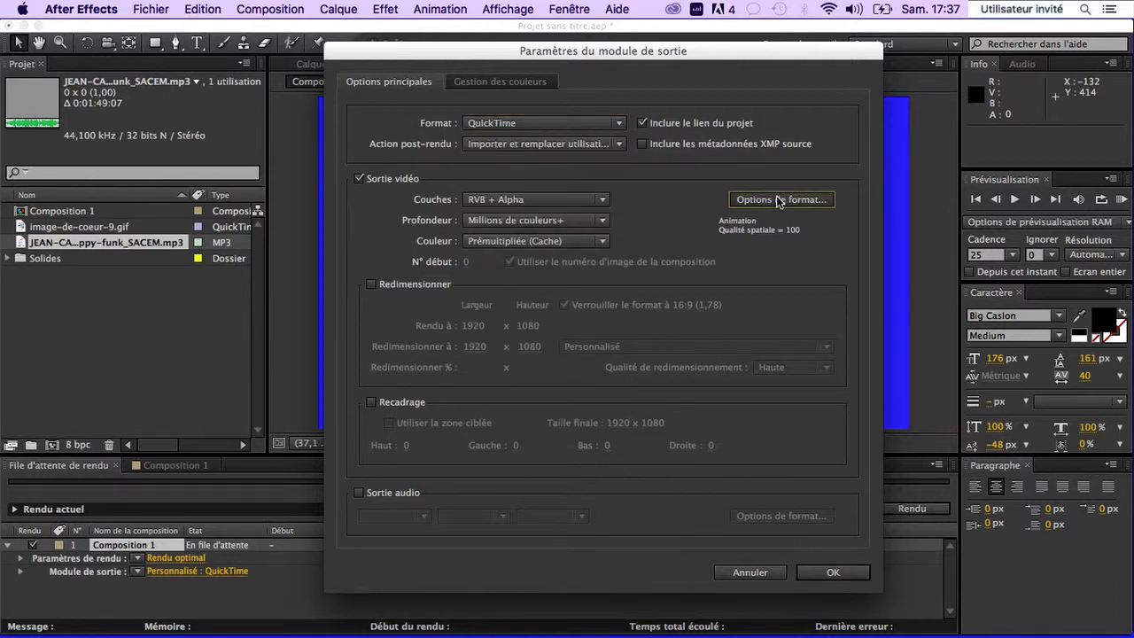
pyautogui.click(599, 143)
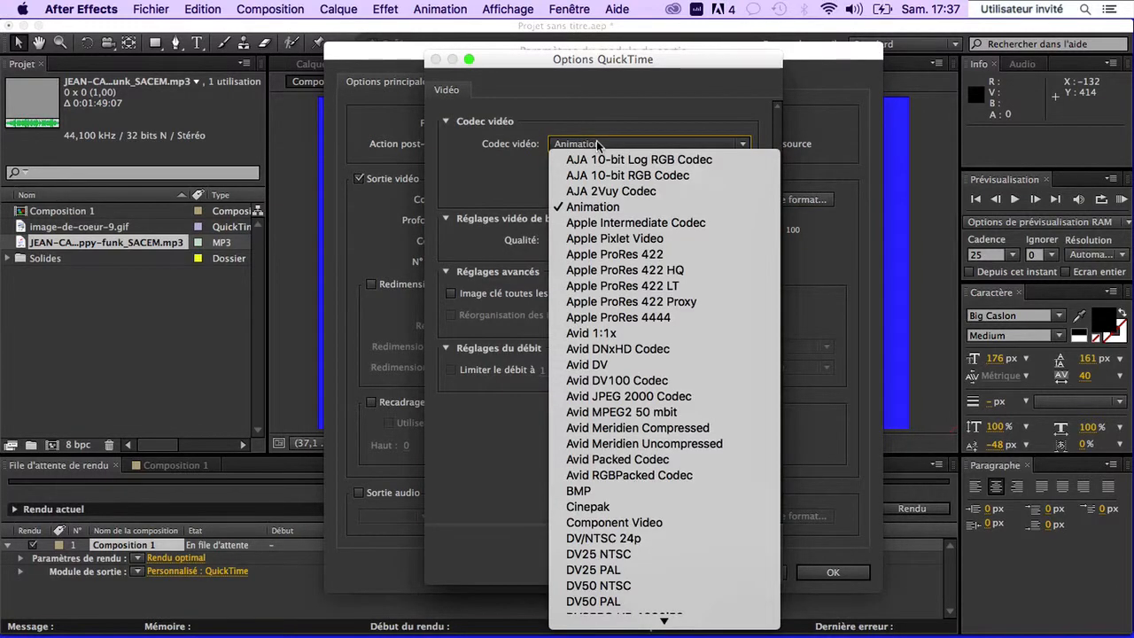
pyautogui.scroll(-10, 659, 315)
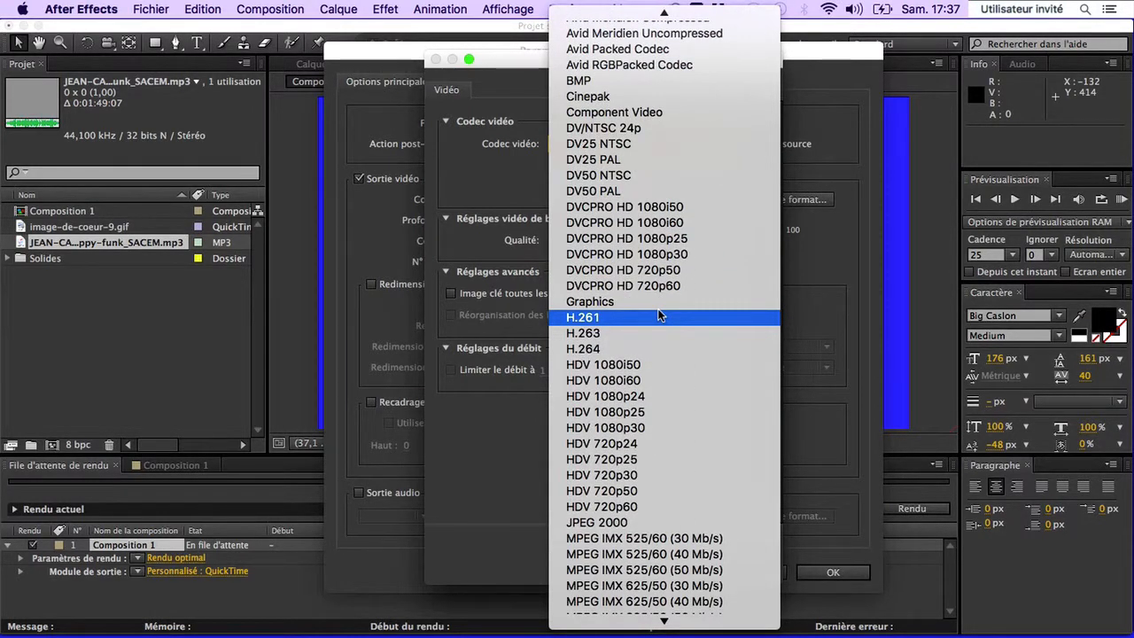
pyautogui.click(657, 318)
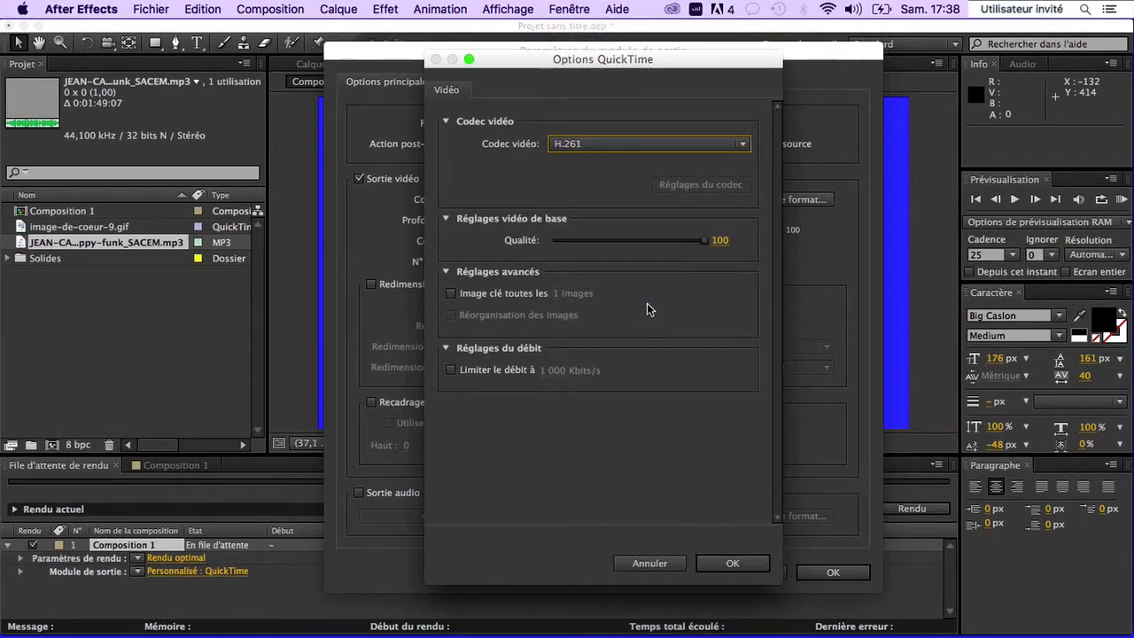
pyautogui.moveTo(703, 241); pyautogui.dragTo(626, 250)
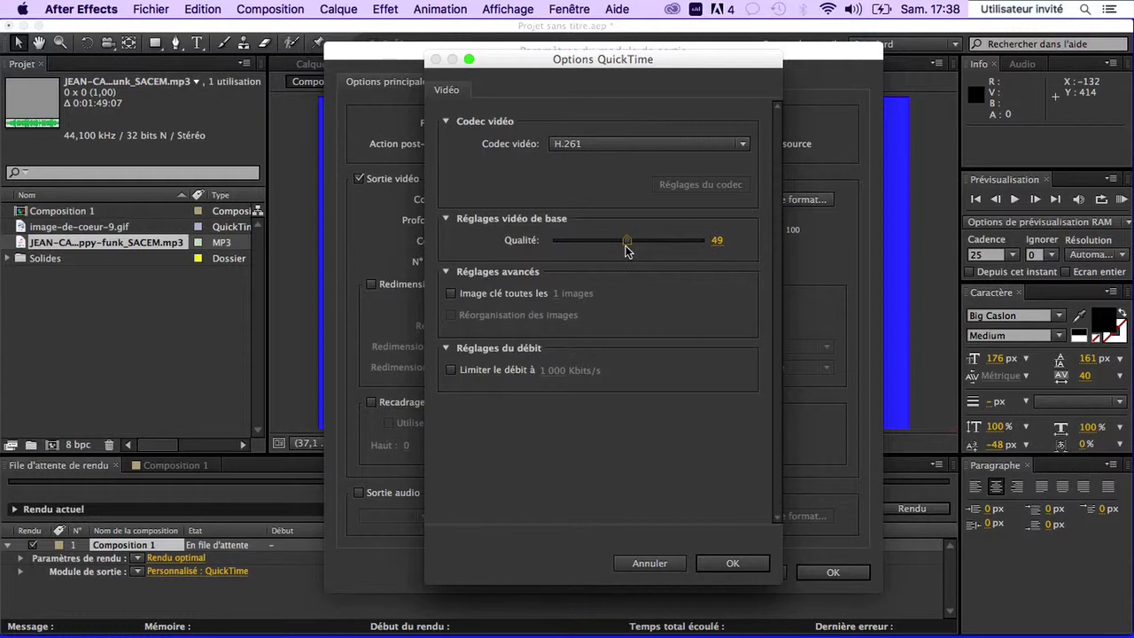
pyautogui.click(733, 565)
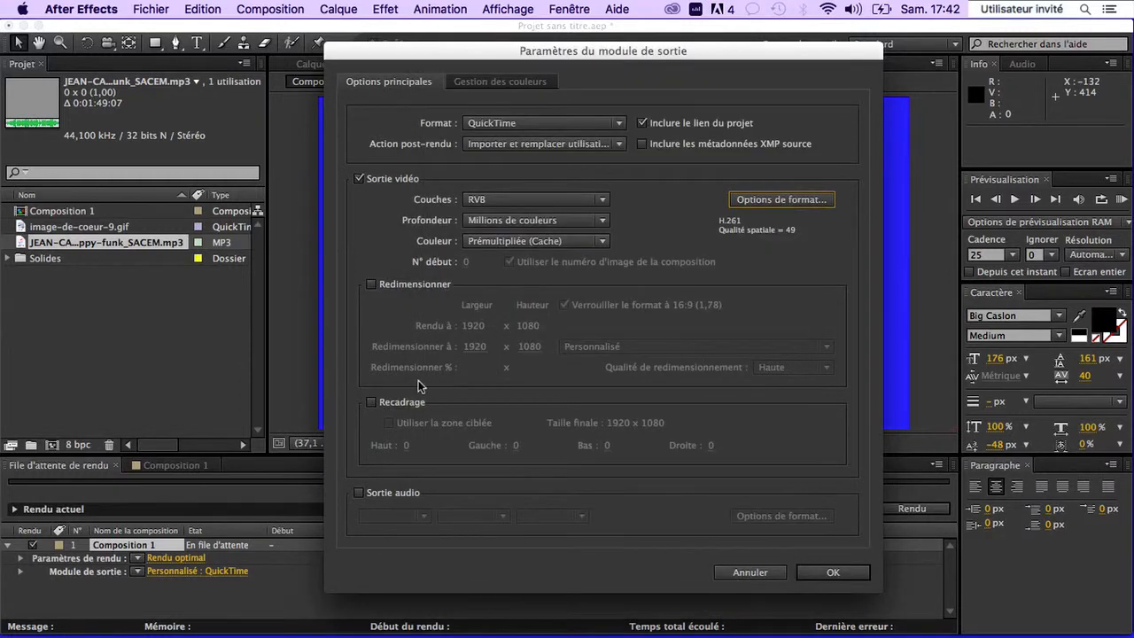
# Step: Enable Redimensionner and resize the video output to 640 x 360, keeping the 16:9 ratio locked
pyautogui.click(419, 290)
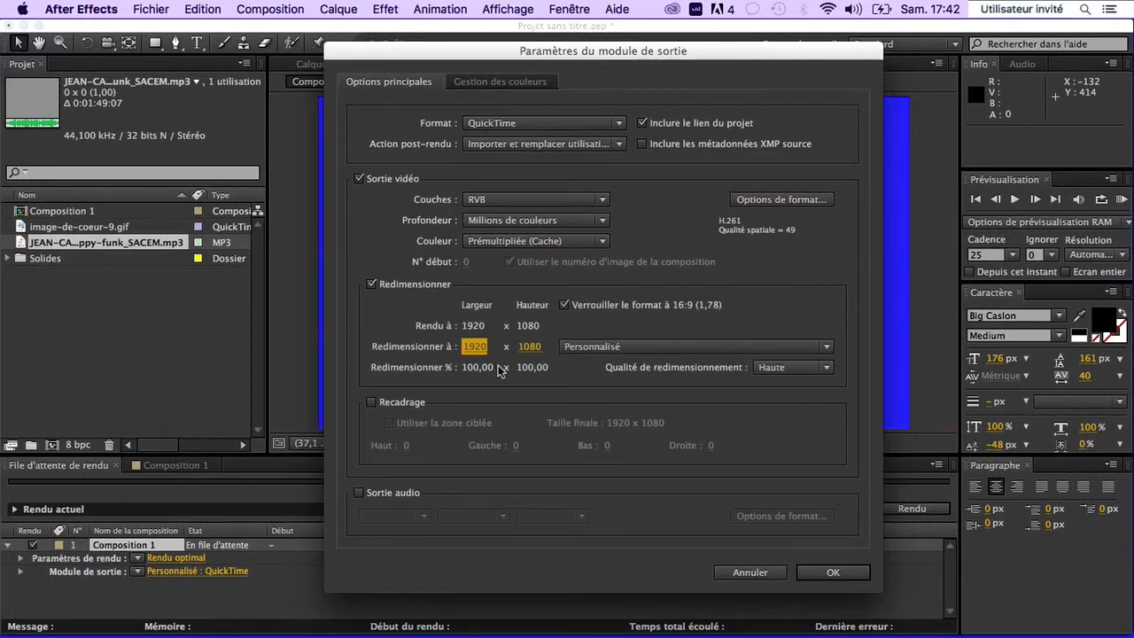
pyautogui.click(477, 347)
pyautogui.write('64')
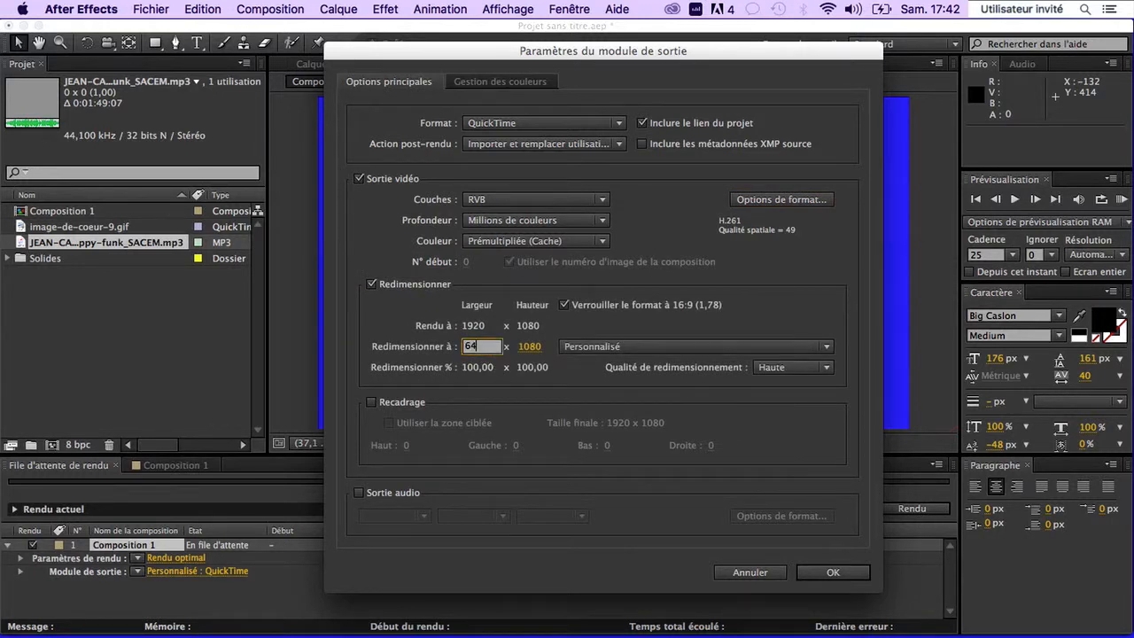
pyautogui.write('0')
pyautogui.click(543, 354)
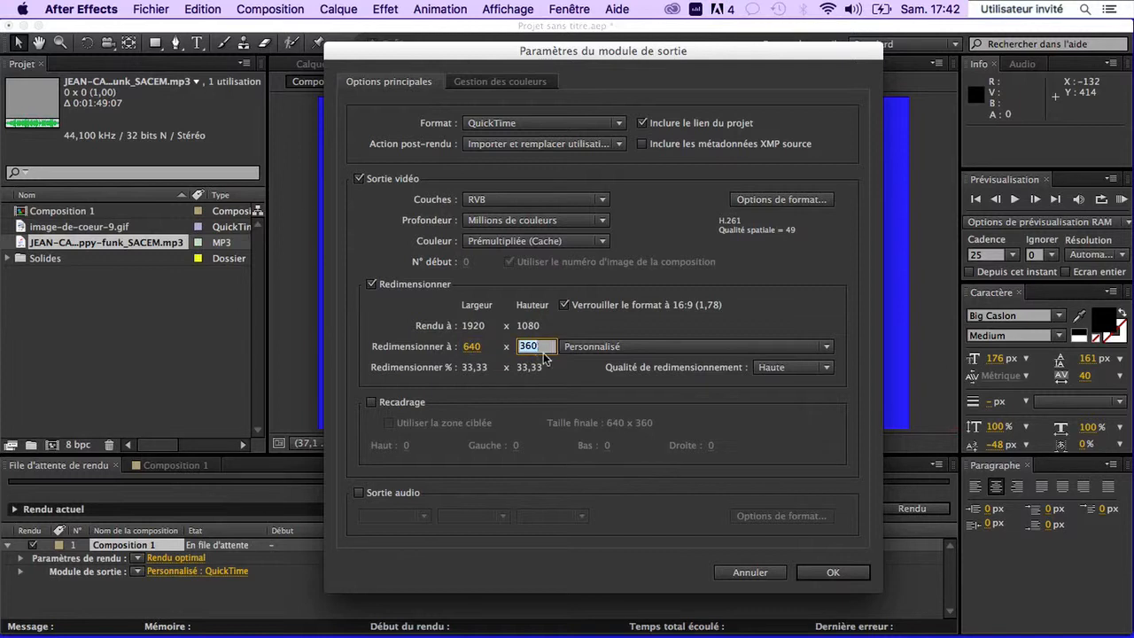
pyautogui.click(606, 386)
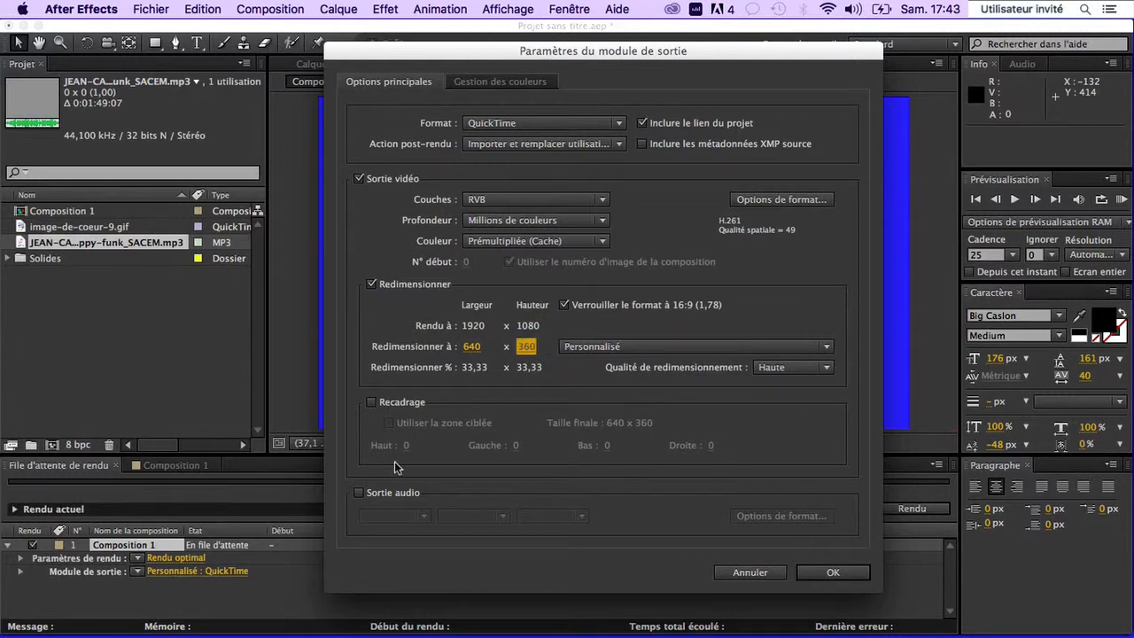
# Step: Enable Sortie audio at 8,000 kHz, 8 bits, Mono, and accept the output module settings
pyautogui.click(387, 488)
pyautogui.click(413, 519)
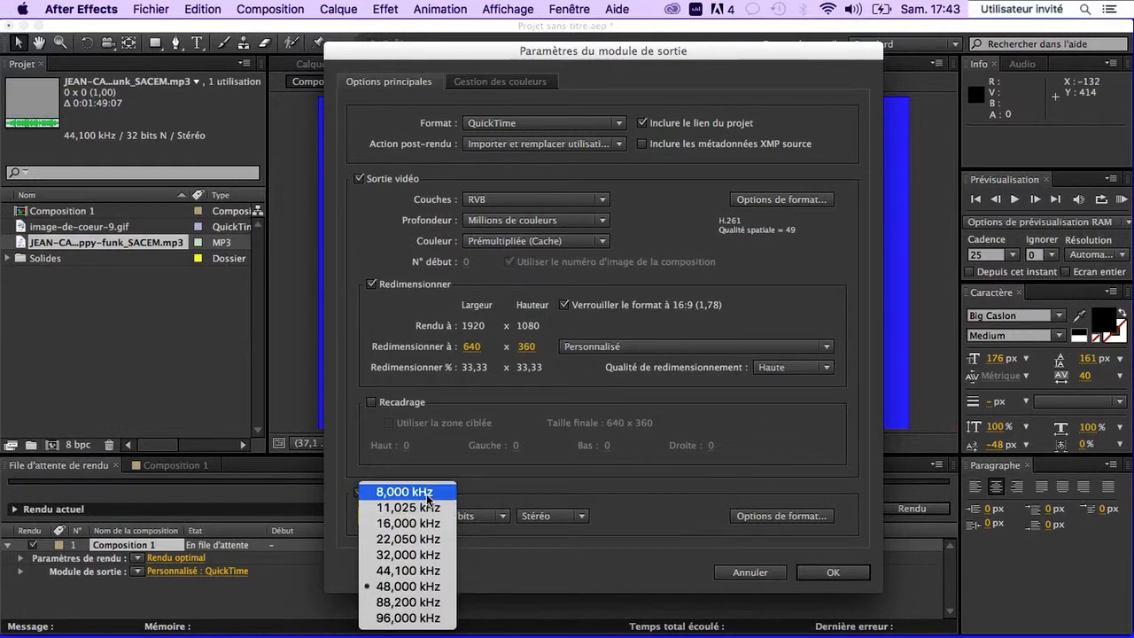
pyautogui.click(405, 492)
pyautogui.click(474, 514)
pyautogui.click(474, 531)
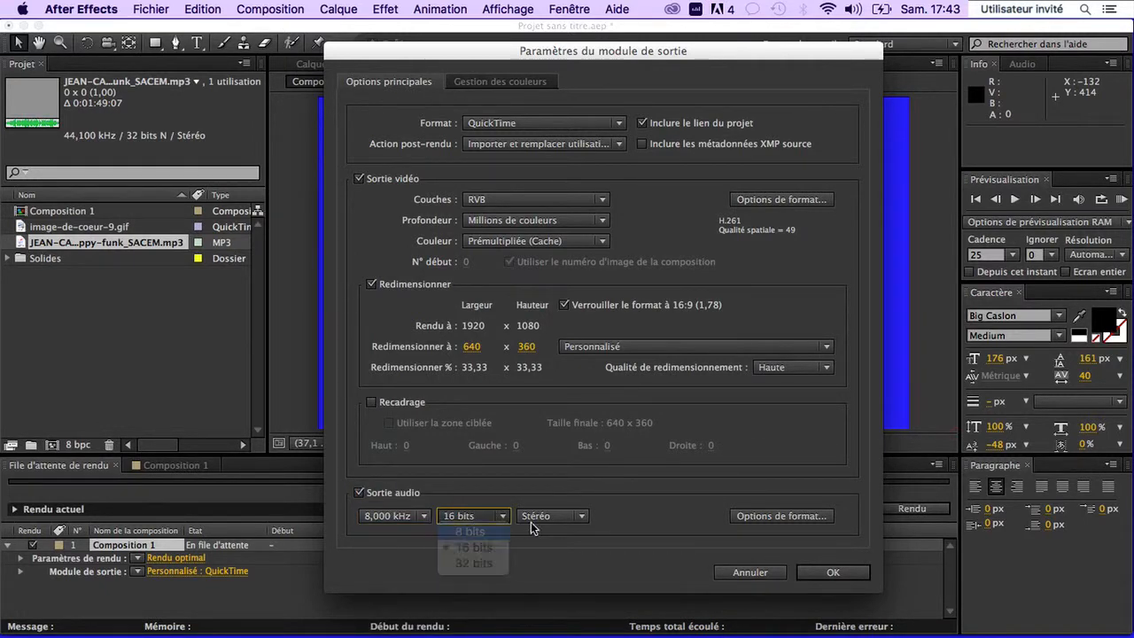
pyautogui.click(537, 517)
pyautogui.click(541, 530)
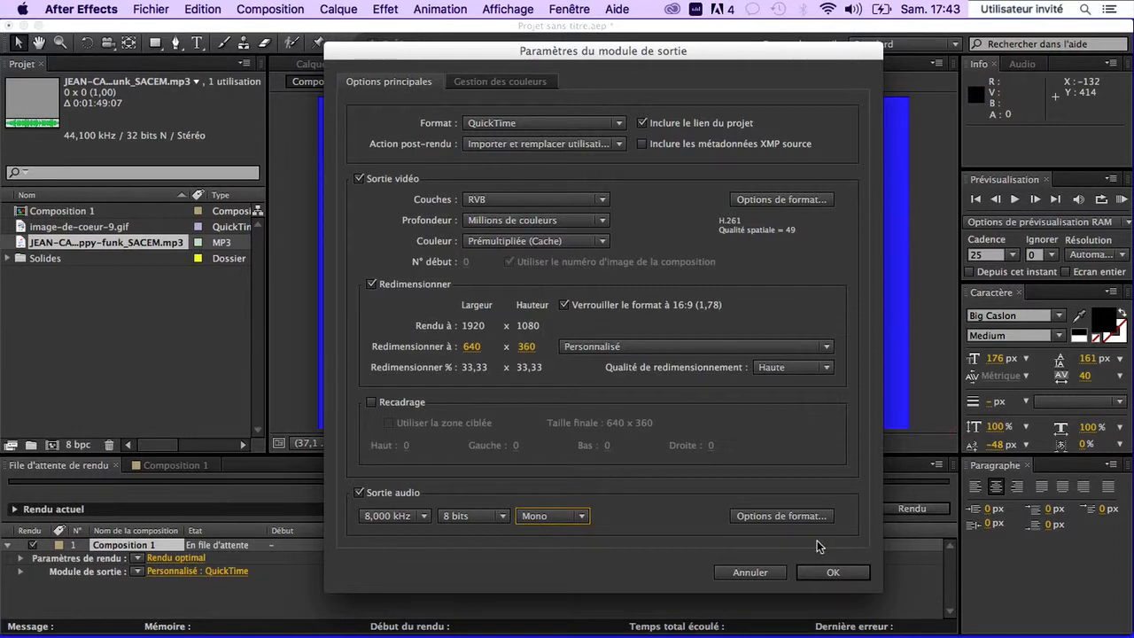
pyautogui.click(833, 573)
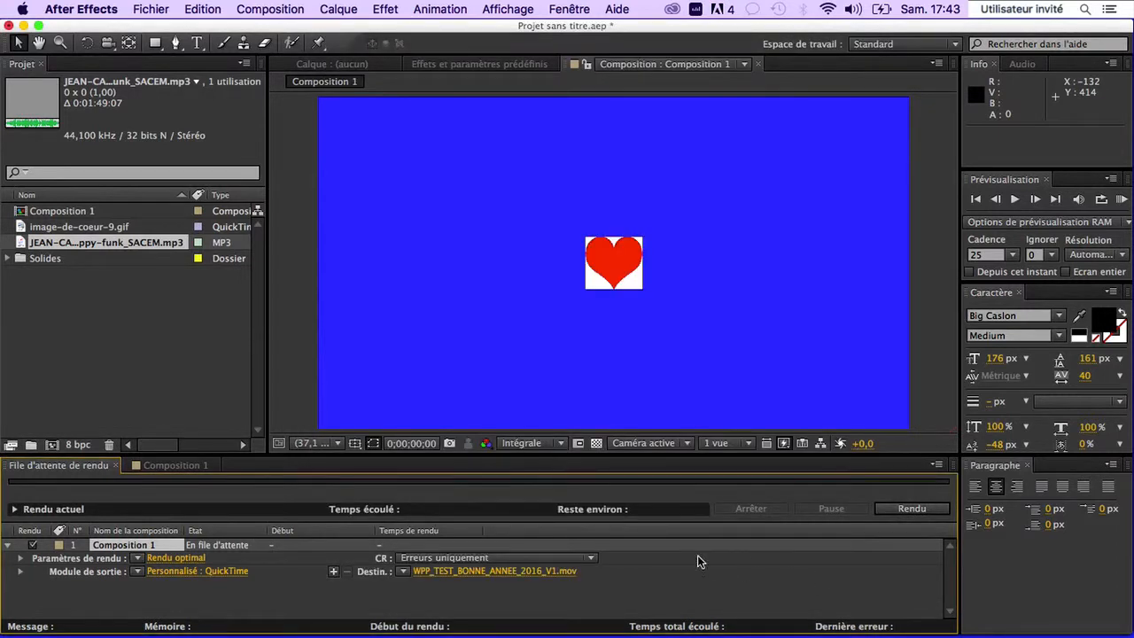
# Step: Render the queued Composition 1 and raise the system volume
pyautogui.click(906, 511)
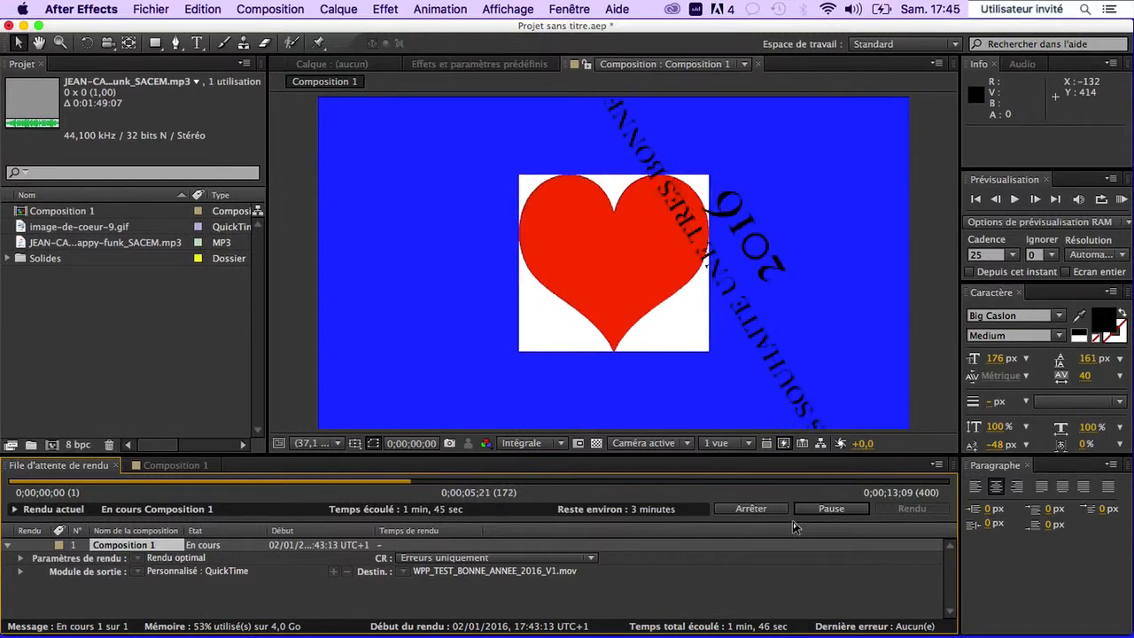
pyautogui.press('XF86AudioRaiseVolume')
pyautogui.press('XF86AudioRaiseVolume')
pyautogui.press('XF86AudioRaiseVolume')
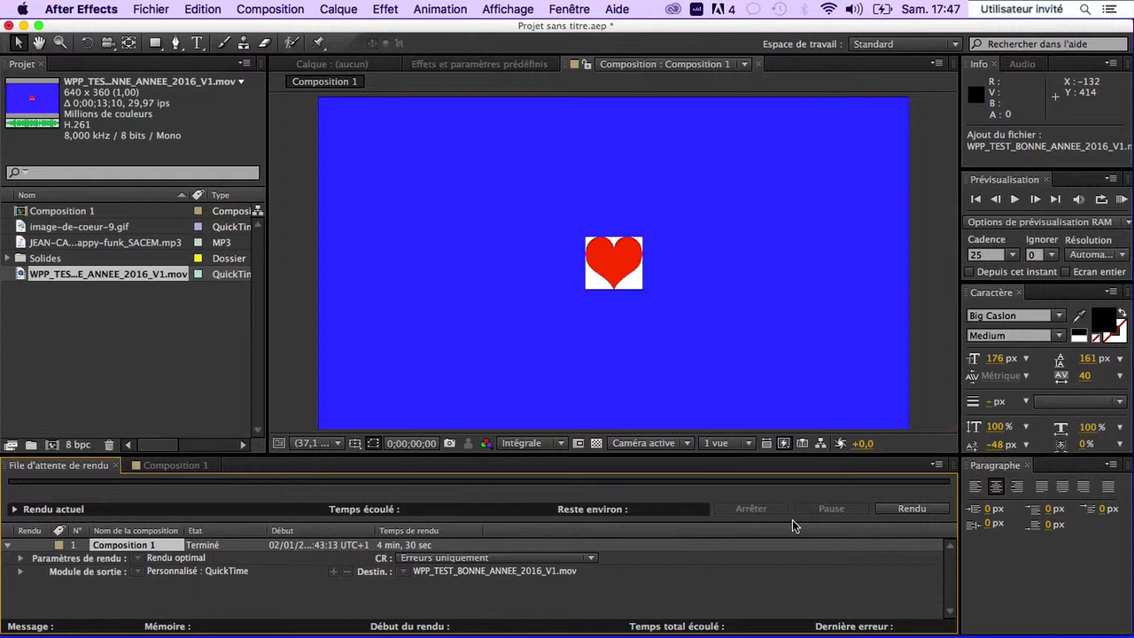
# Step: Switch to Finder, open WPP_TEST_BONNE_ANNEE_2016_V1.mov from the WPP BONNE ANNEE folder for viewing, and turn the volume up to maximum
pyautogui.press('super+h')
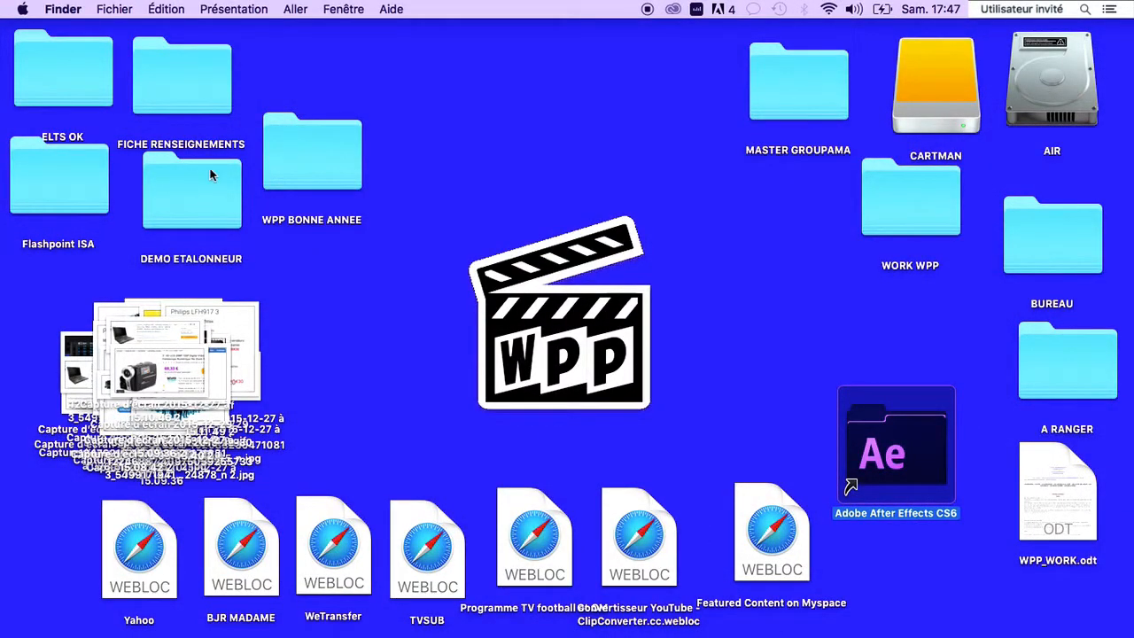
pyautogui.click(292, 169)
pyautogui.doubleClick(292, 169)
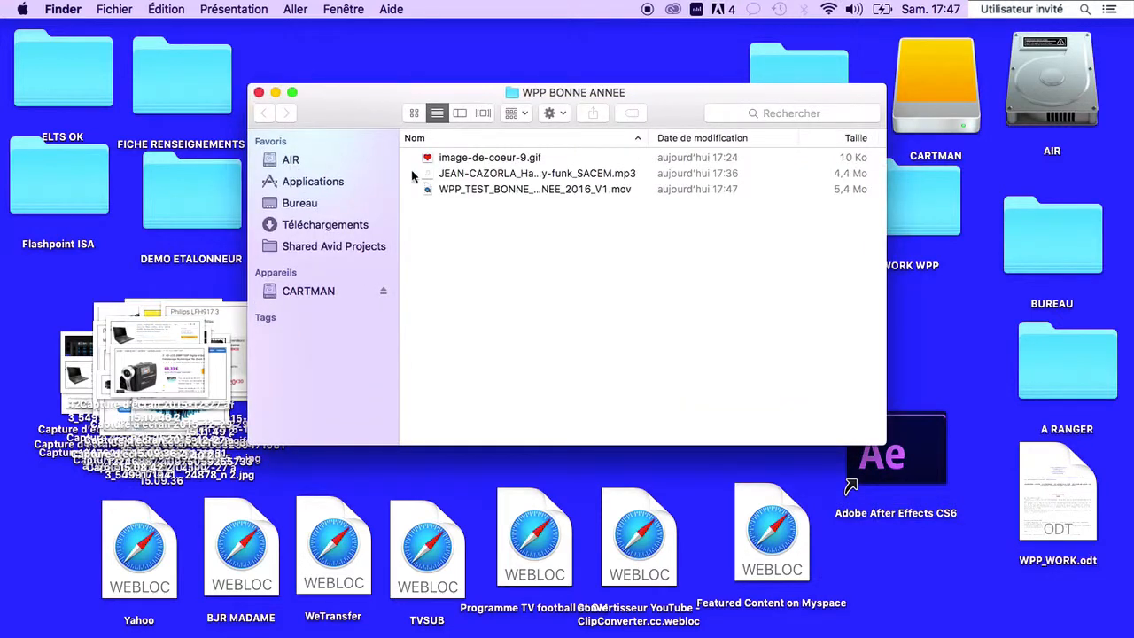
pyautogui.doubleClick(502, 193)
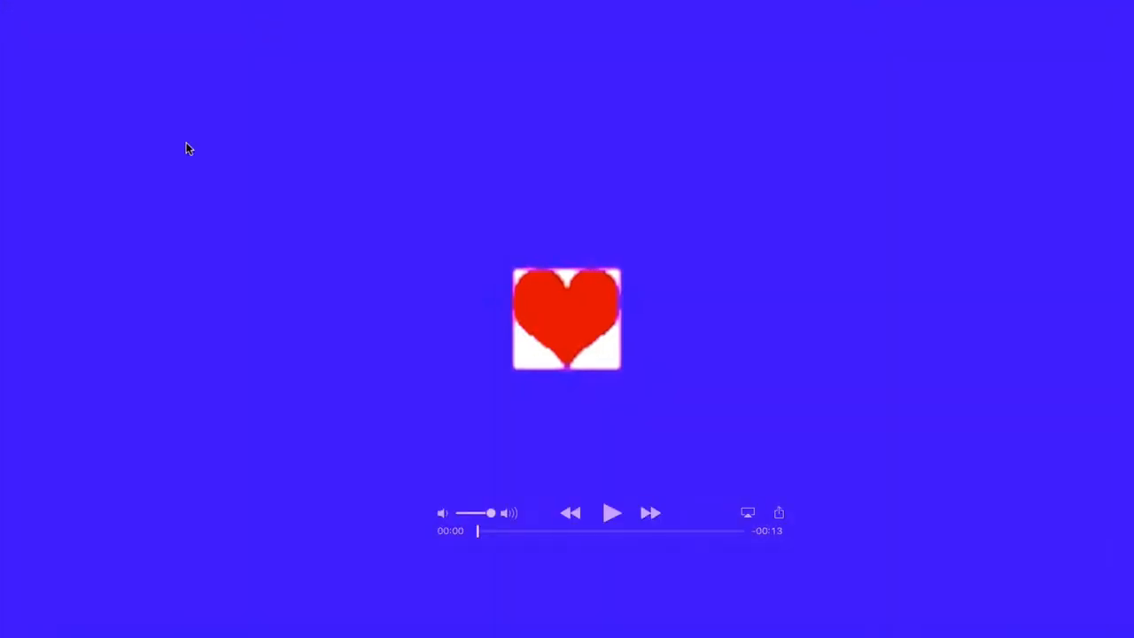
pyautogui.press('XF86AudioRaiseVolume')
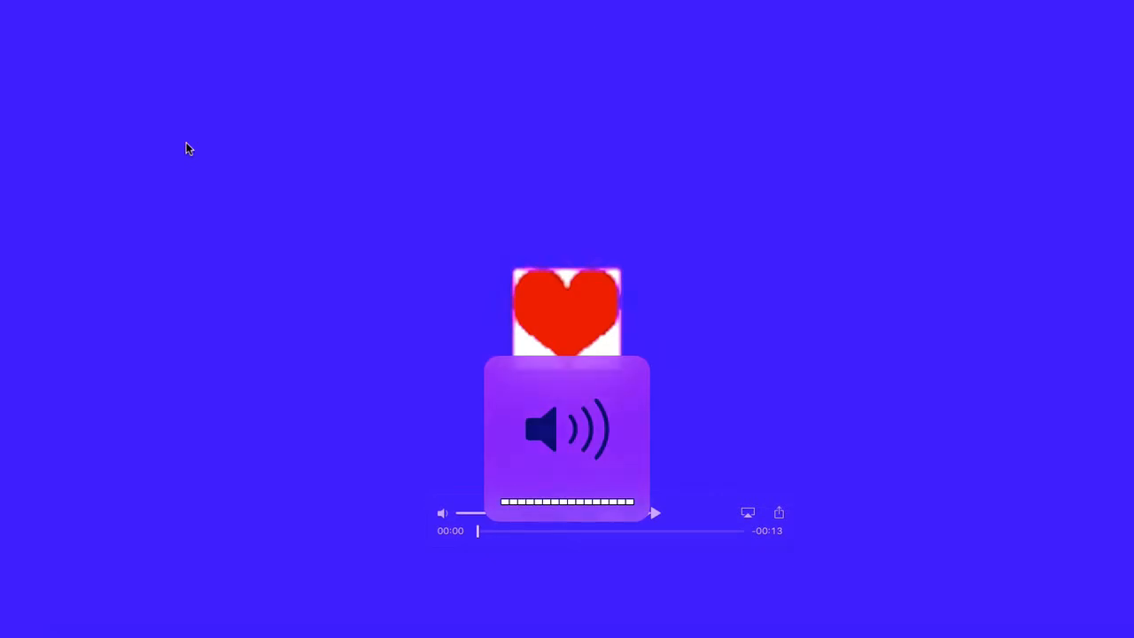